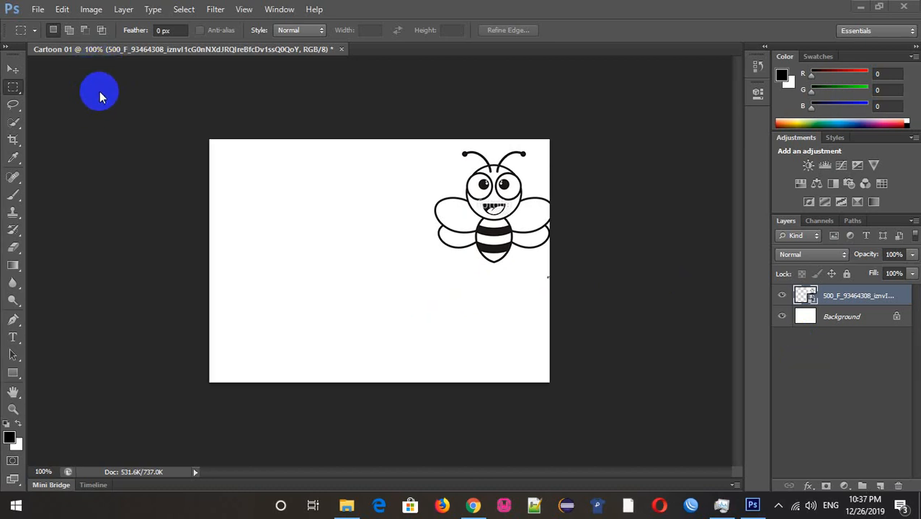
Open the settings for a new document and move the dialog slightly aside
click(36, 10)
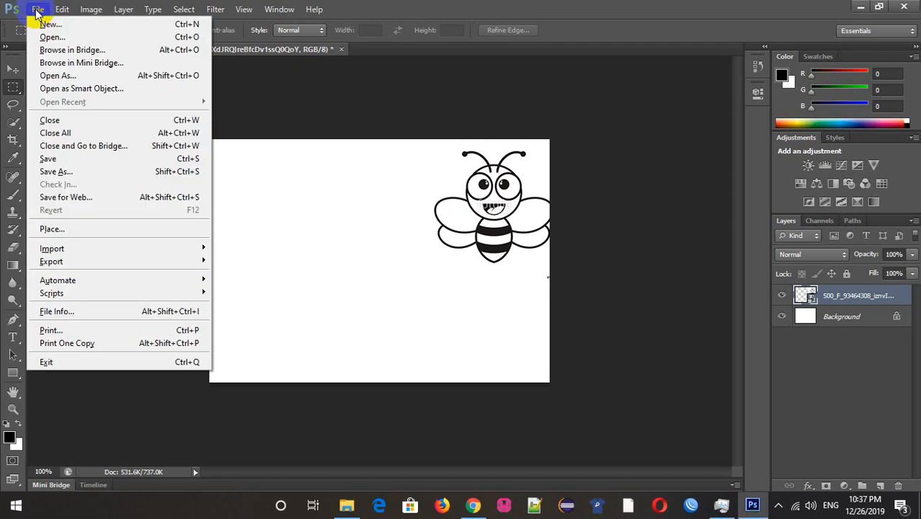
click(47, 28)
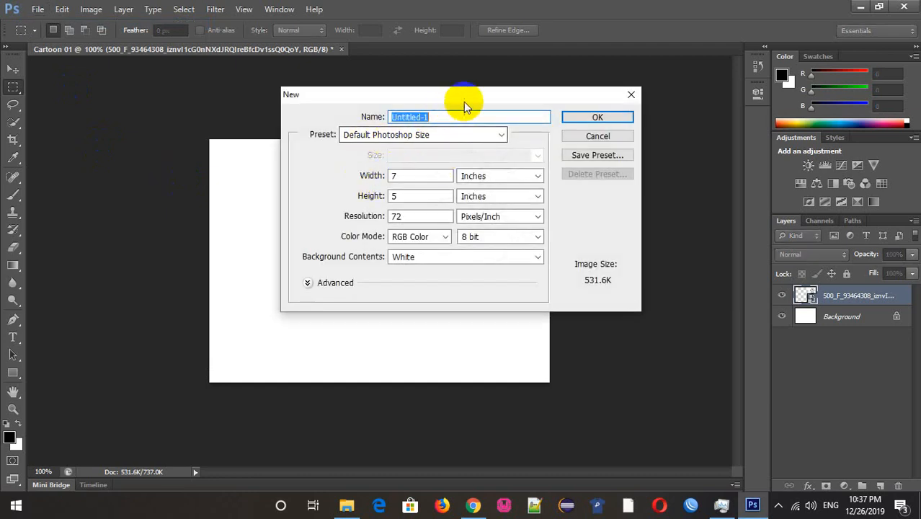
drag(465, 100, 408, 95)
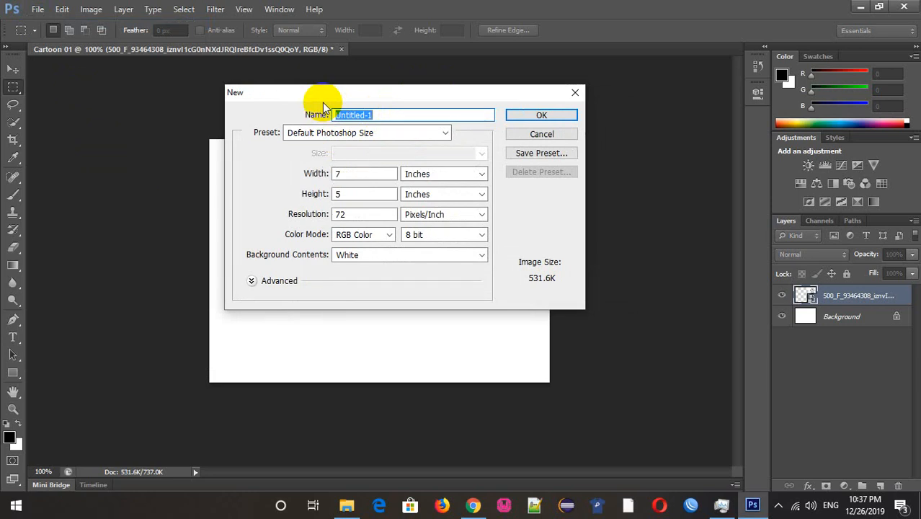
Try the U.S. Paper preset for the new document and look through its paper sizes
click(447, 134)
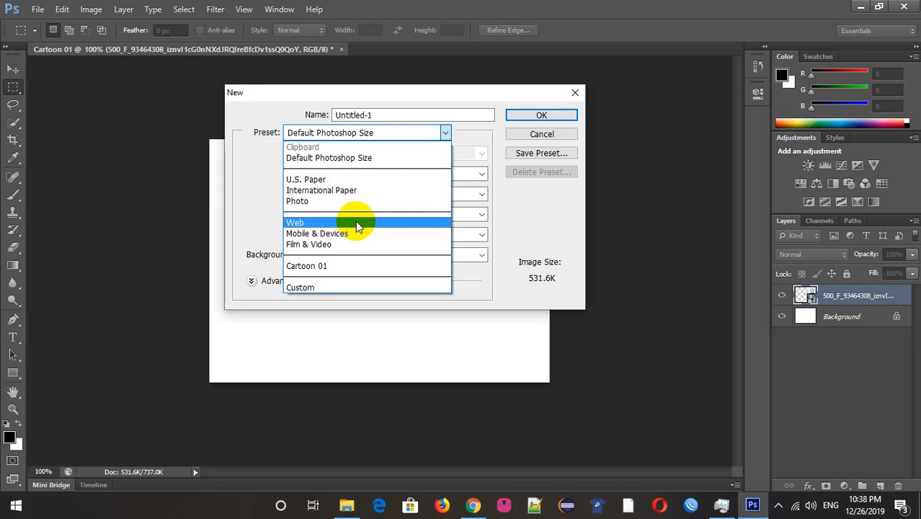
click(328, 180)
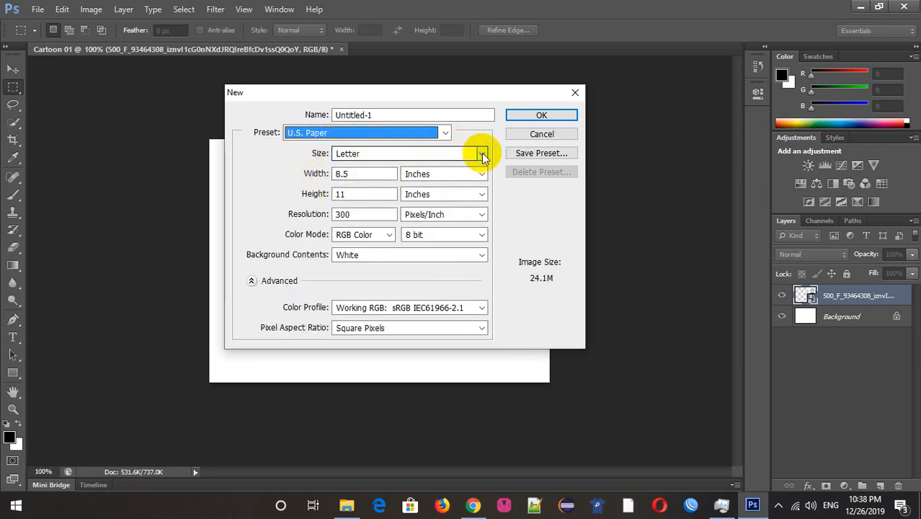
click(481, 153)
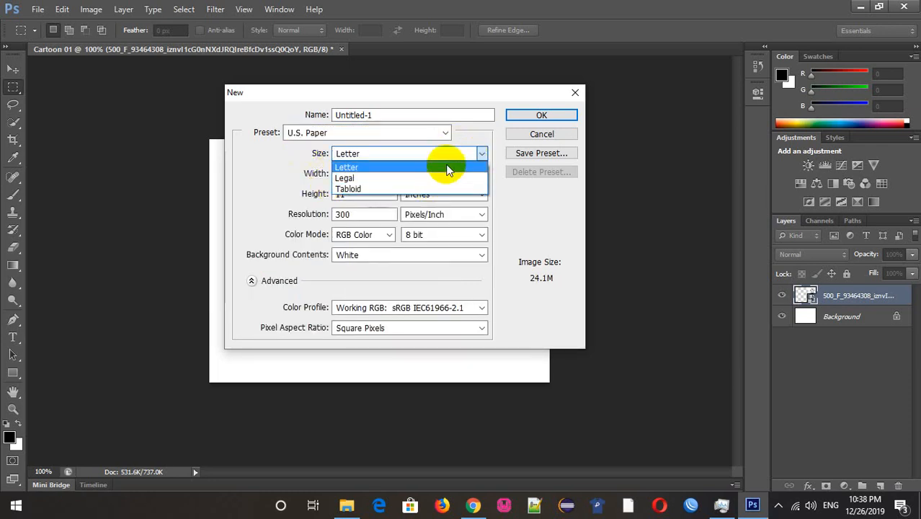
click(476, 154)
Try the International Paper preset, look through its paper sizes, and return to the Default Photoshop Size preset
click(446, 133)
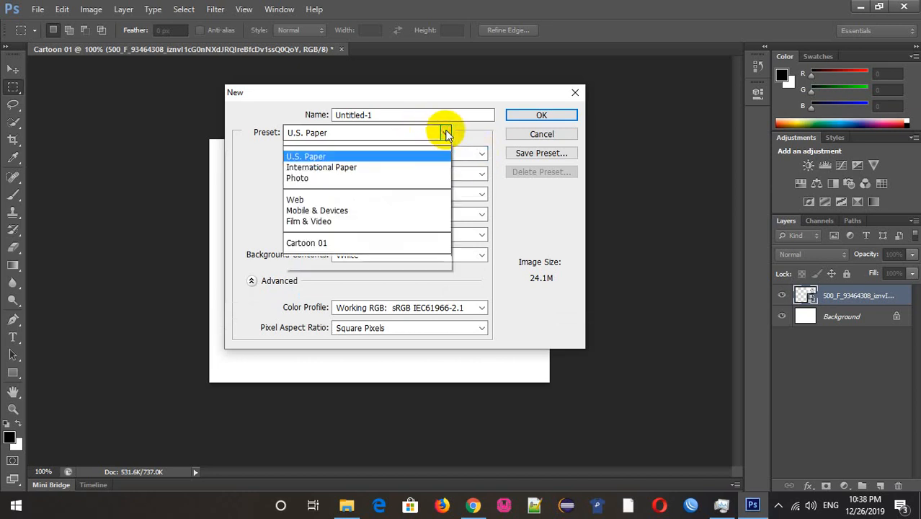
click(375, 194)
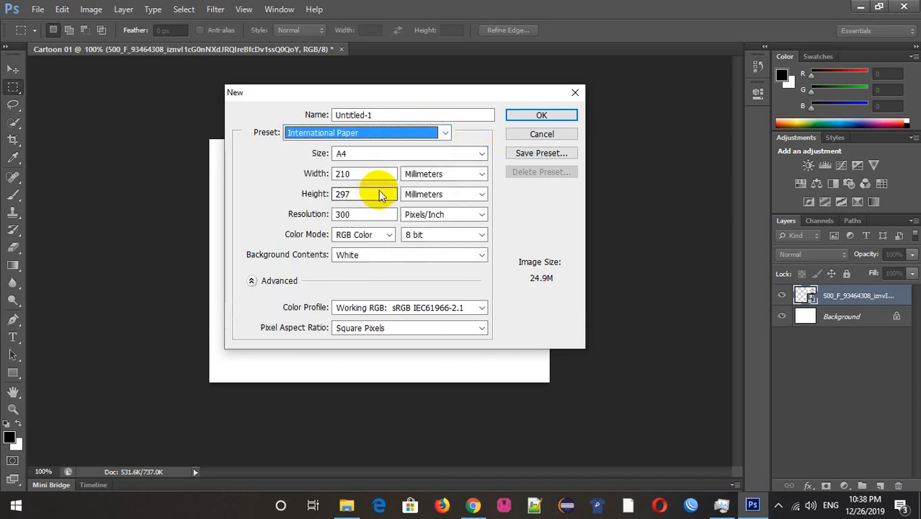
click(481, 153)
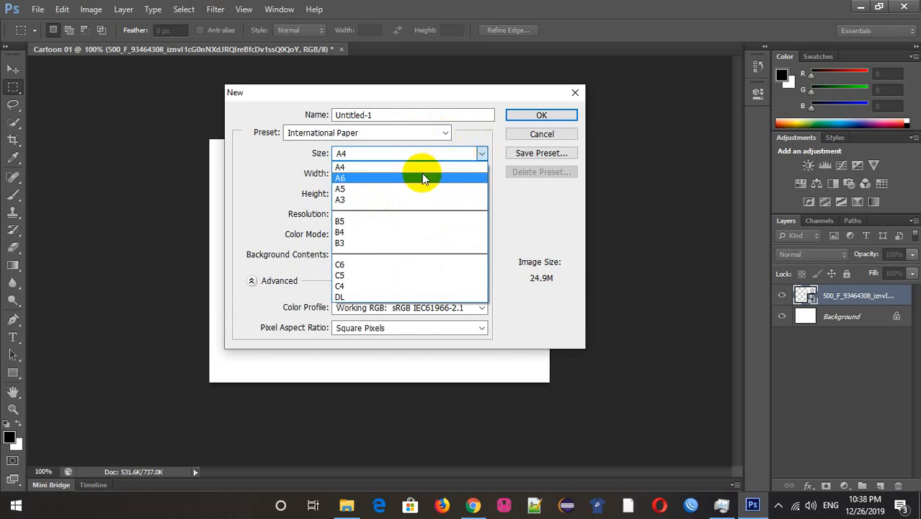
click(484, 153)
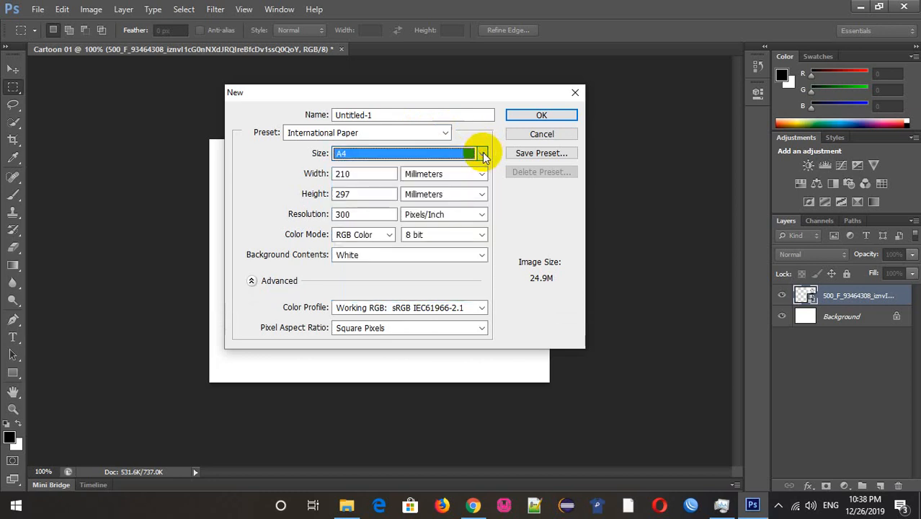
click(444, 136)
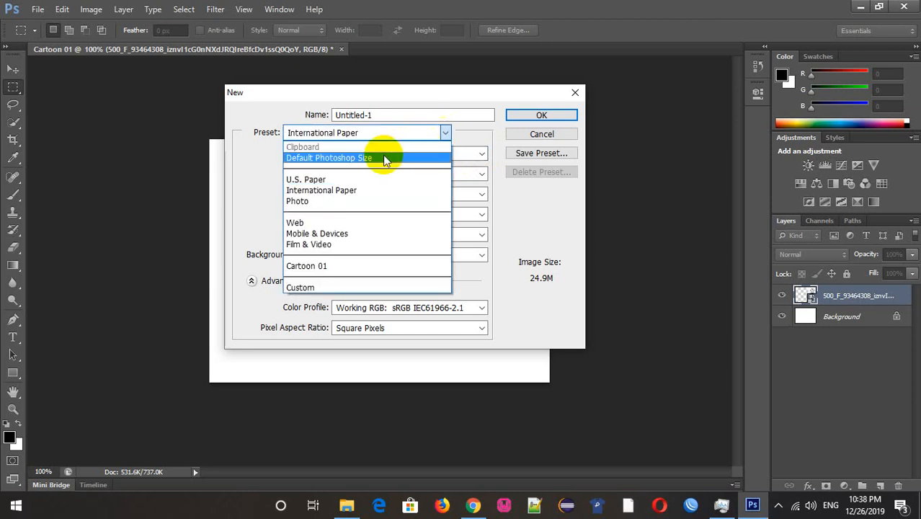
click(384, 158)
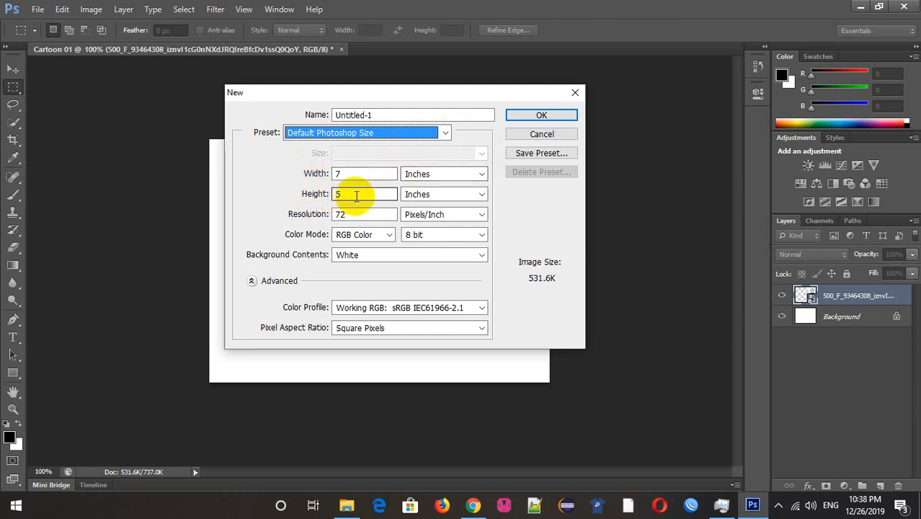
Switch the document's width and height units to pixels and back to inches
click(481, 174)
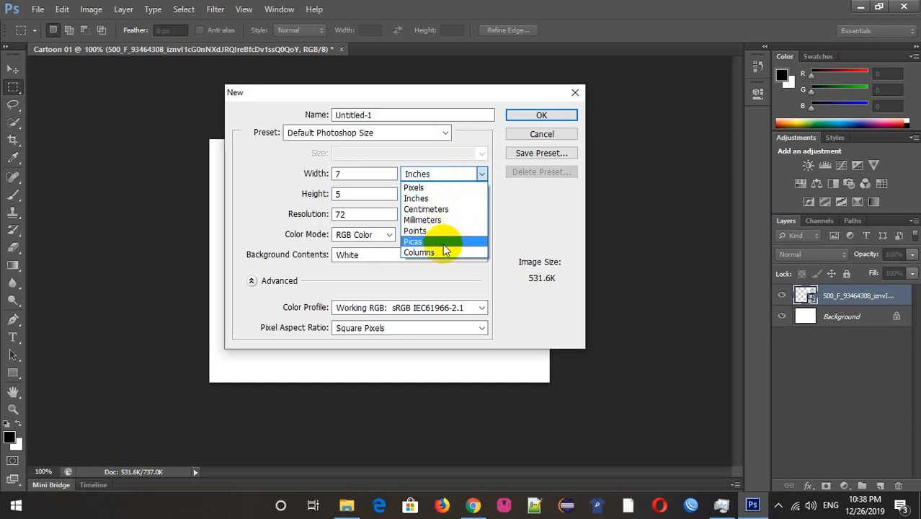
click(428, 188)
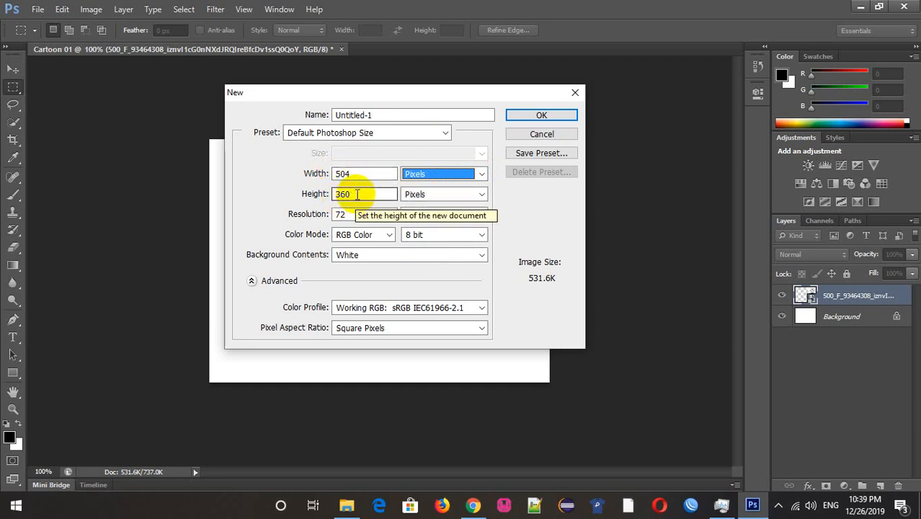
click(482, 174)
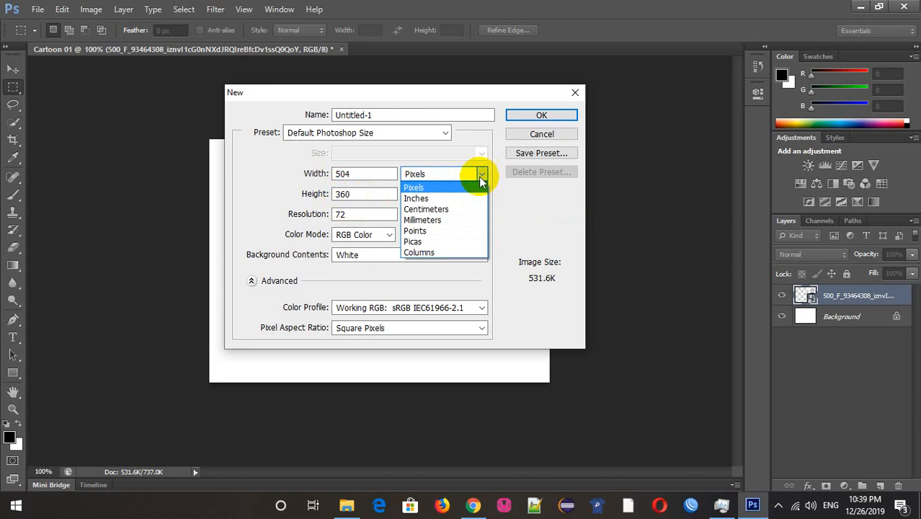
click(436, 199)
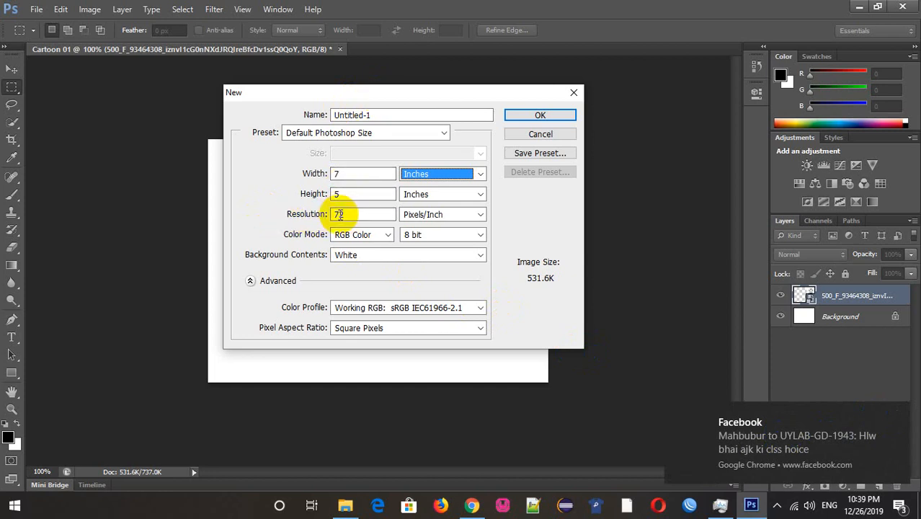
click(398, 94)
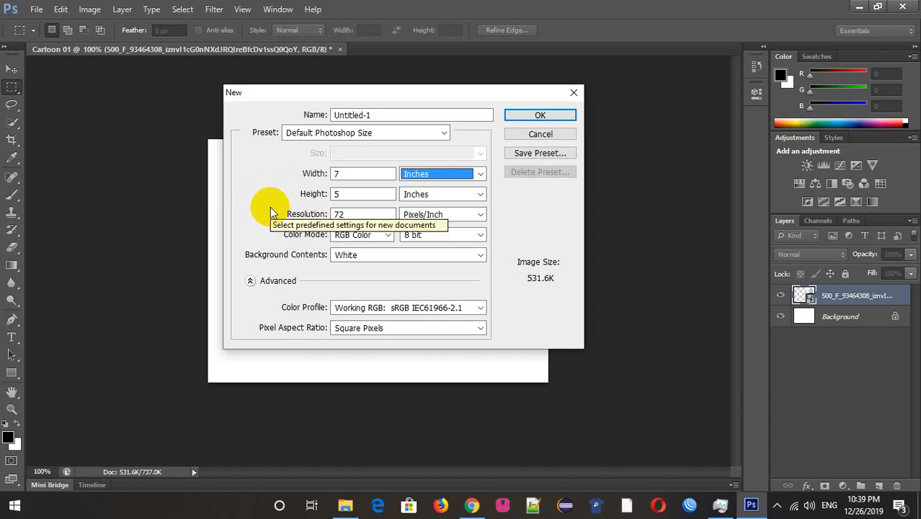
Examine the color mode and bit depth options for the new document, keeping RGB Color and 8 bit
click(388, 235)
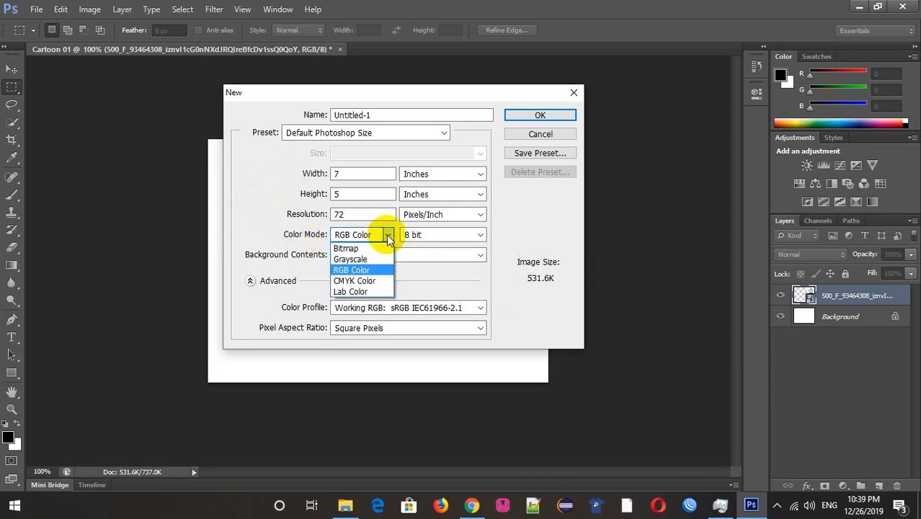
click(388, 236)
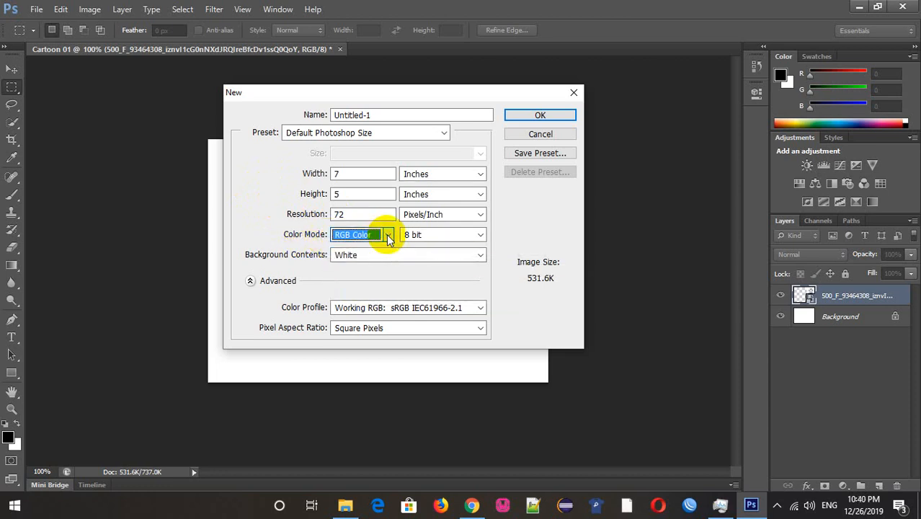
click(388, 236)
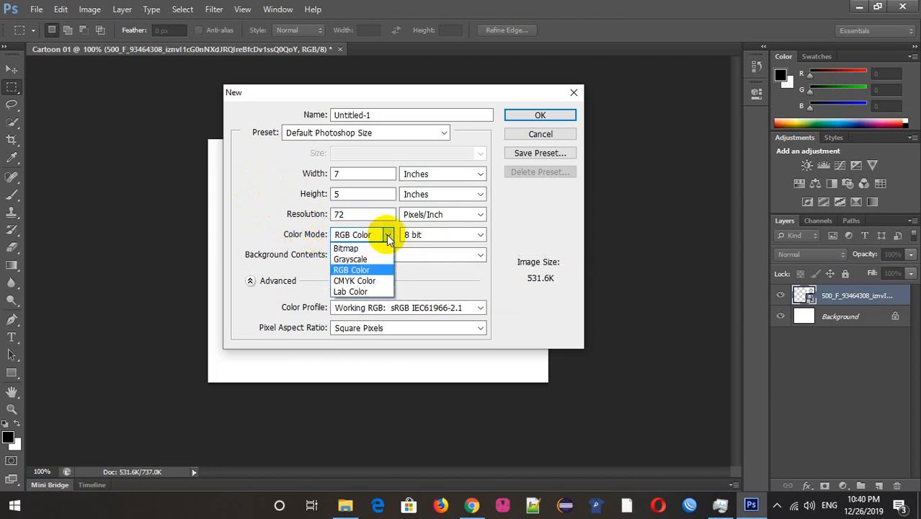
click(378, 270)
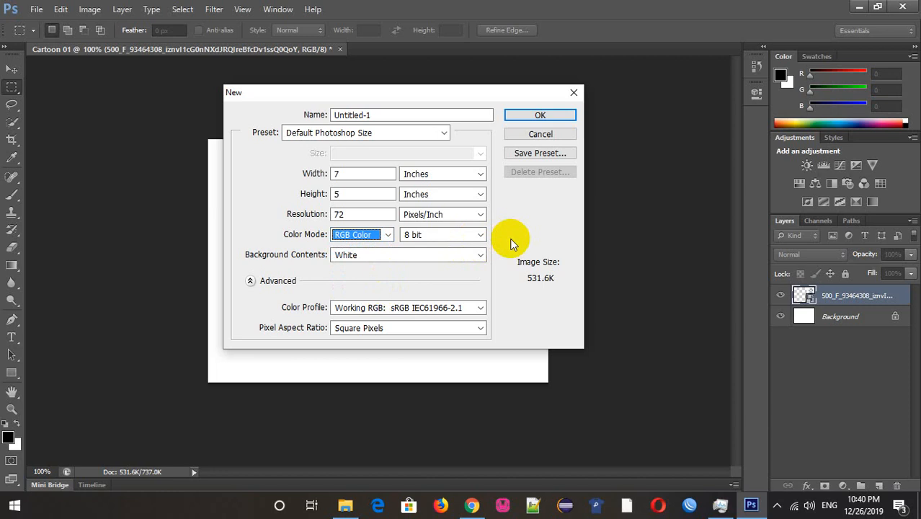
click(479, 236)
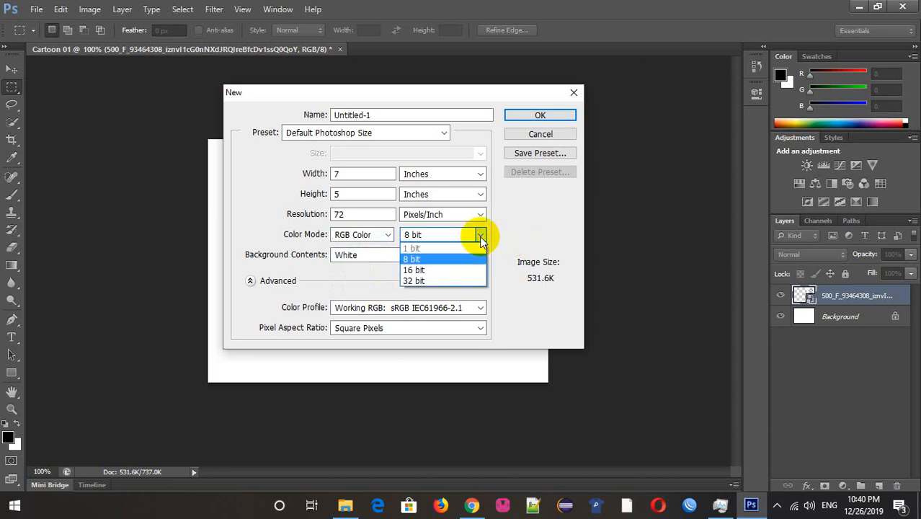
click(481, 238)
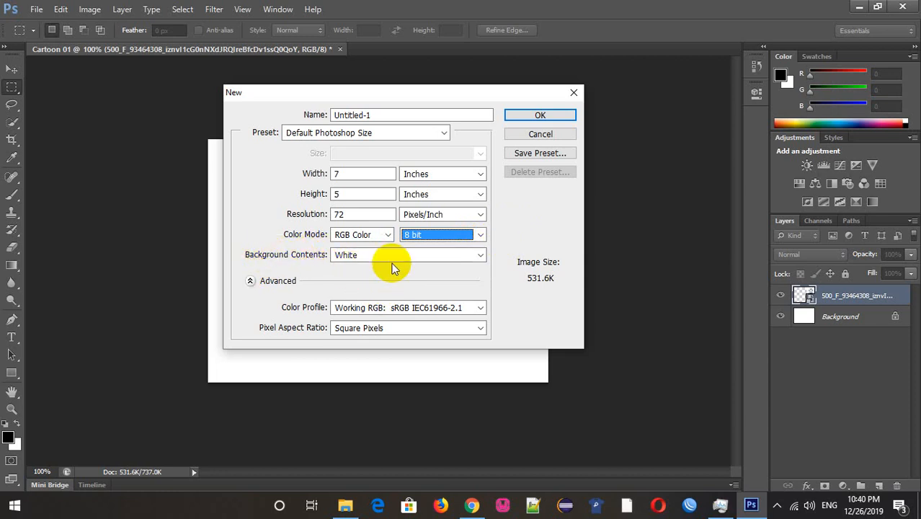
Examine the background contents options for the new document, keeping White
click(479, 255)
click(478, 256)
click(479, 257)
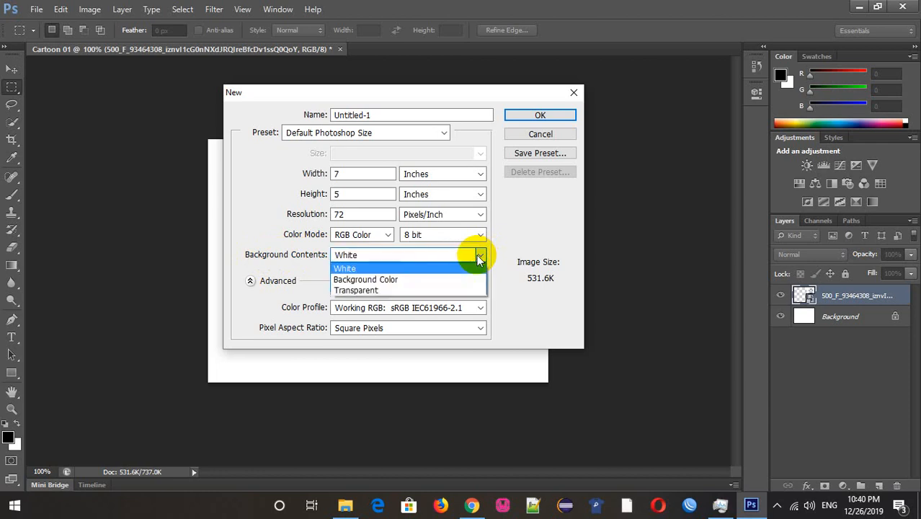
click(479, 257)
click(479, 256)
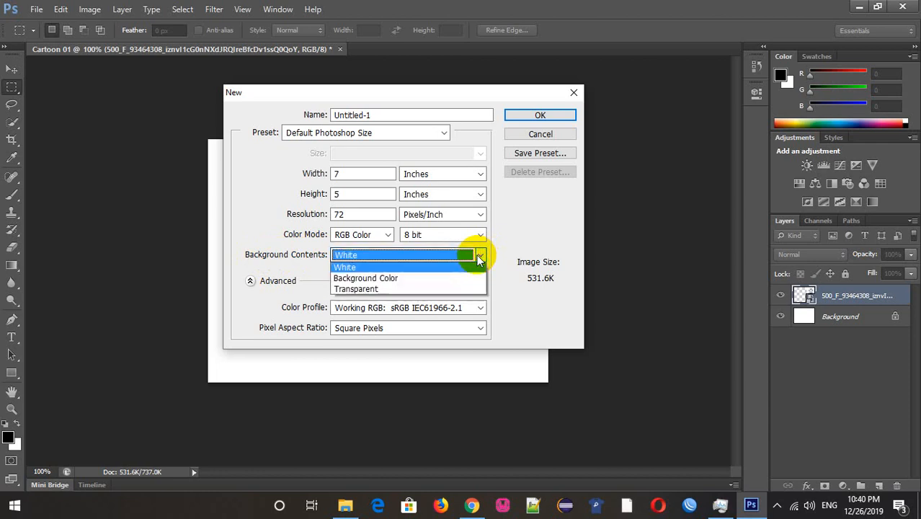
click(407, 269)
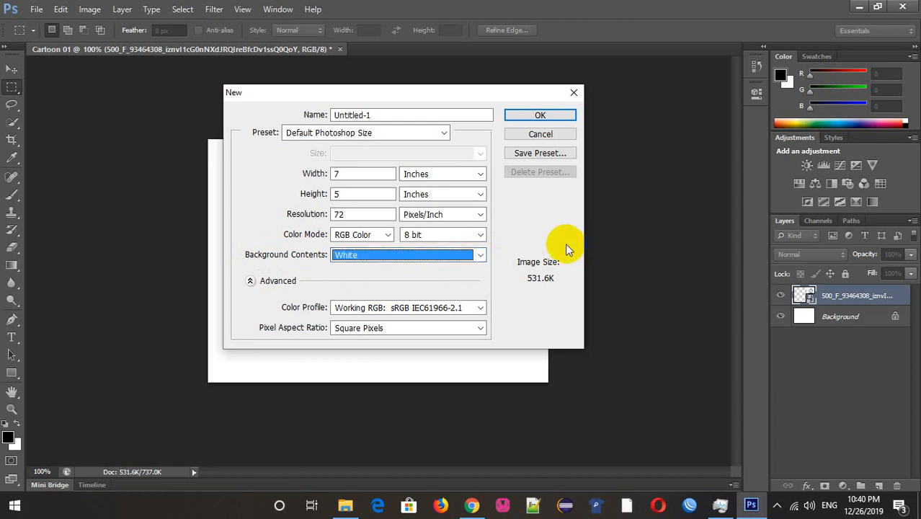
Create the 7 by 5 inch RGB document at 72 pixels/inch with a white background, leaving the advanced options expanded
click(250, 283)
click(248, 286)
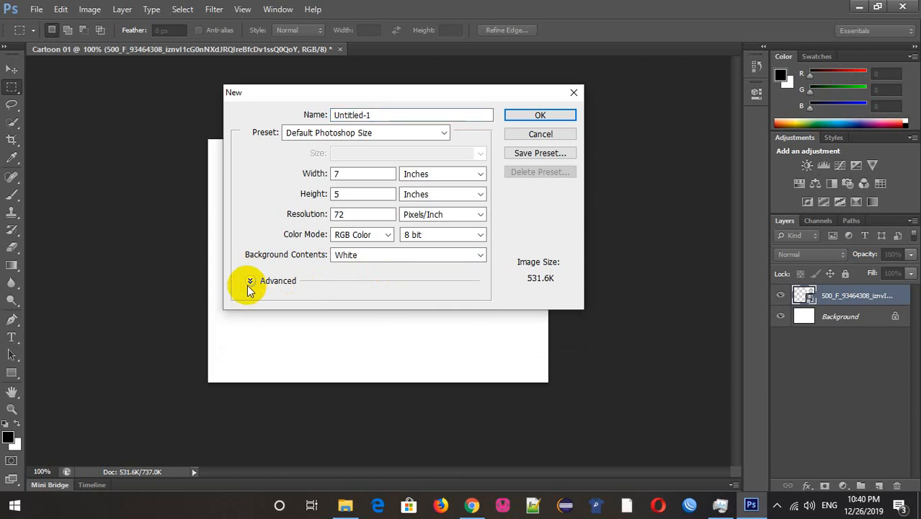
click(251, 283)
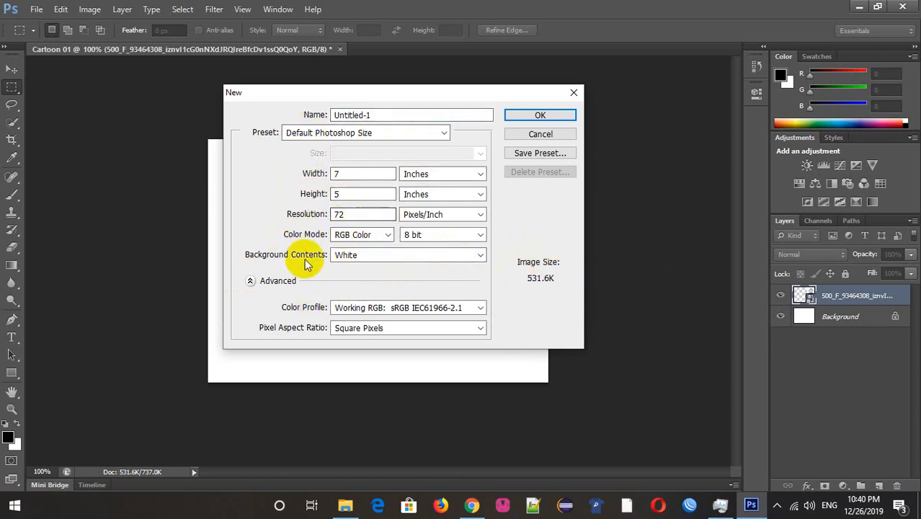
click(542, 115)
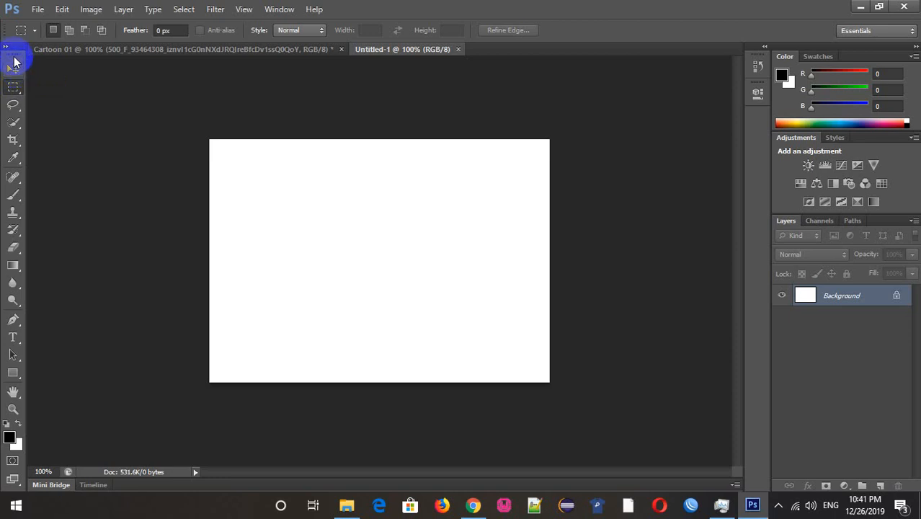
Try to move the Background layer of the new document with the Move tool
click(14, 70)
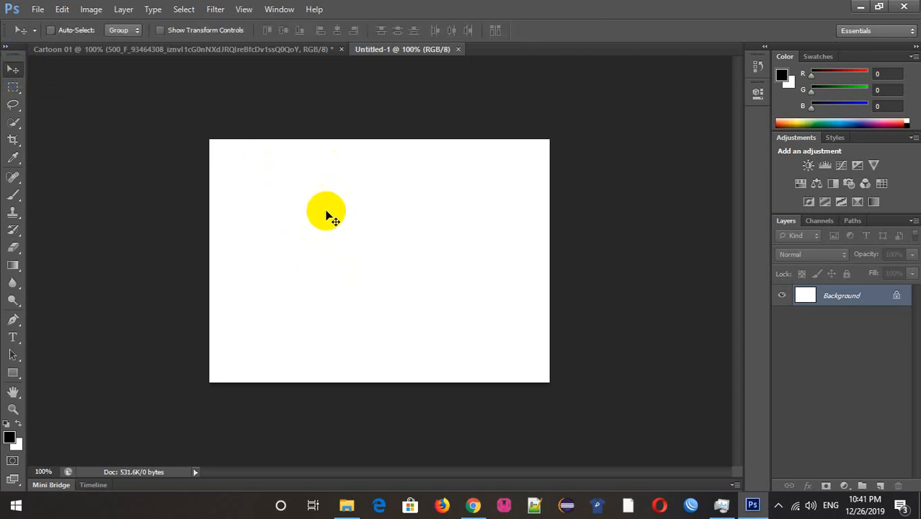
drag(326, 211, 390, 252)
click(334, 234)
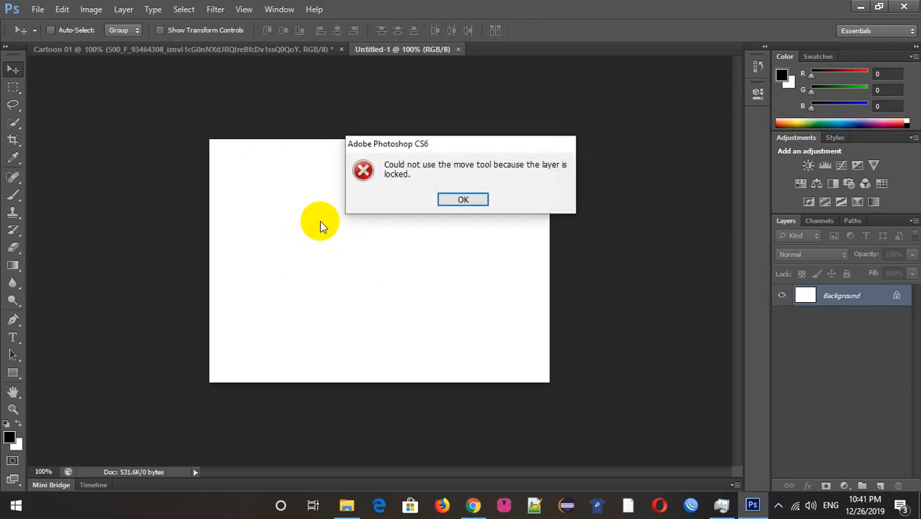
click(456, 201)
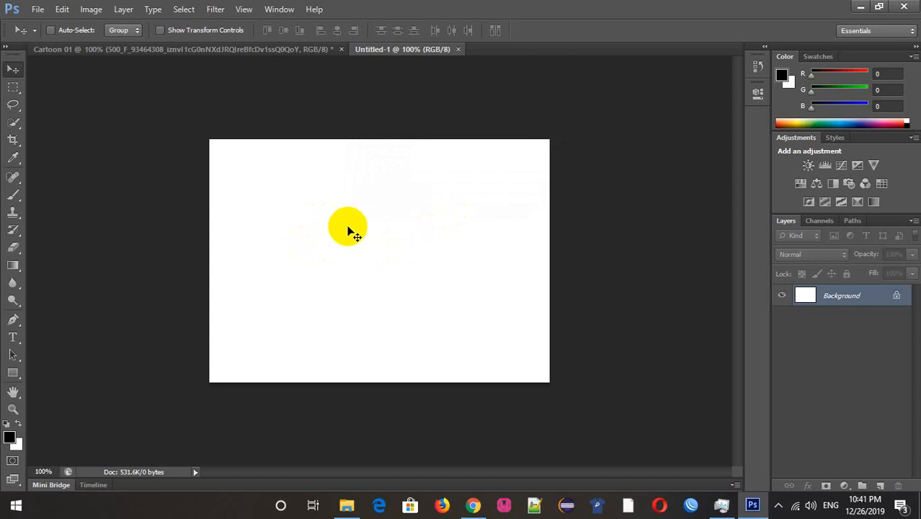
Look through the marquee tool variants and activate the Rectangular Marquee Tool
click(15, 89)
right_click(16, 93)
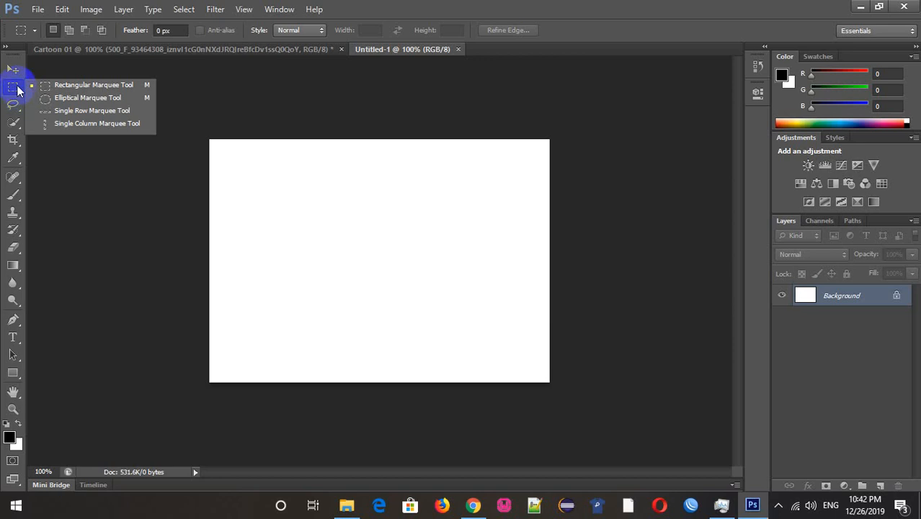
click(15, 89)
right_click(14, 93)
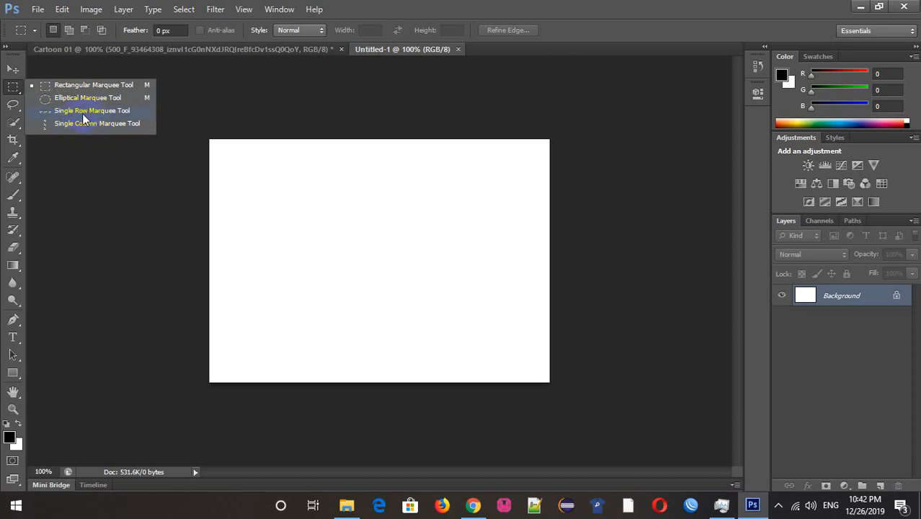
click(14, 89)
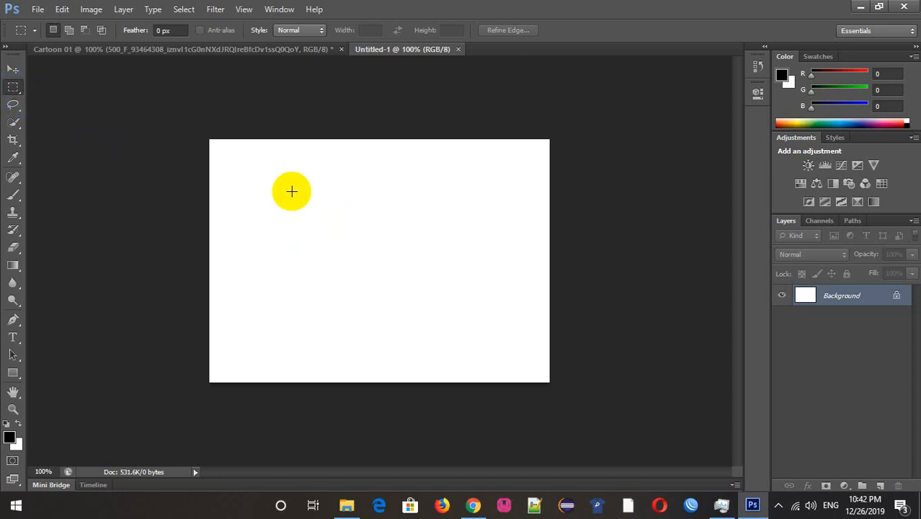
Draw a rectangular selection in the upper-left area of the canvas and fill it with the black foreground color, keeping the selection active
click(13, 88)
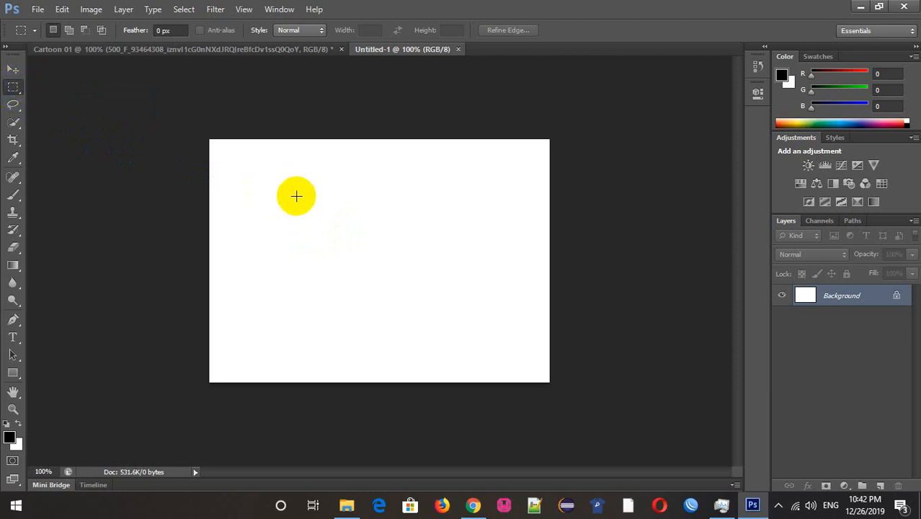
click(9, 438)
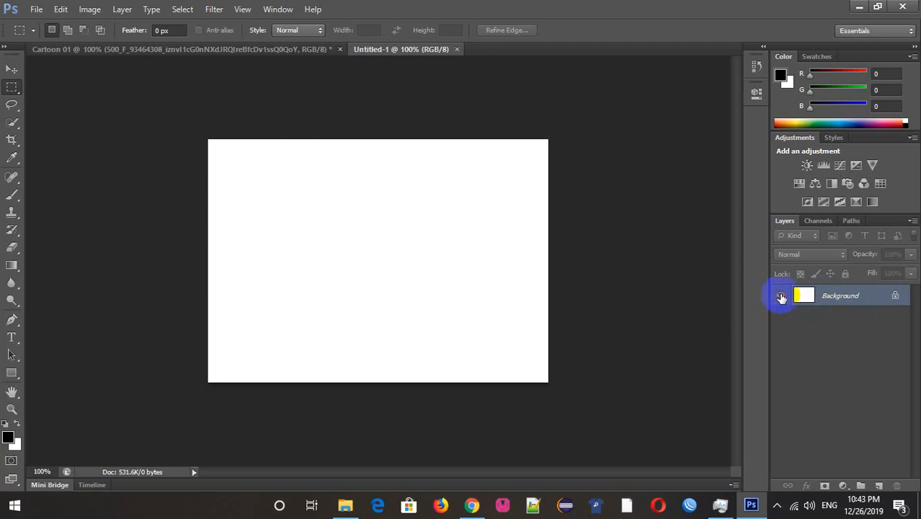
click(13, 91)
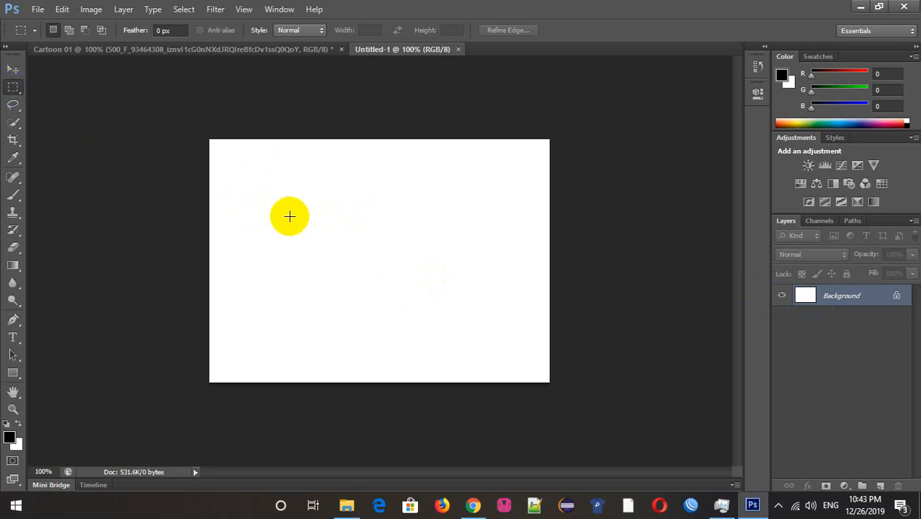
drag(258, 177, 339, 253)
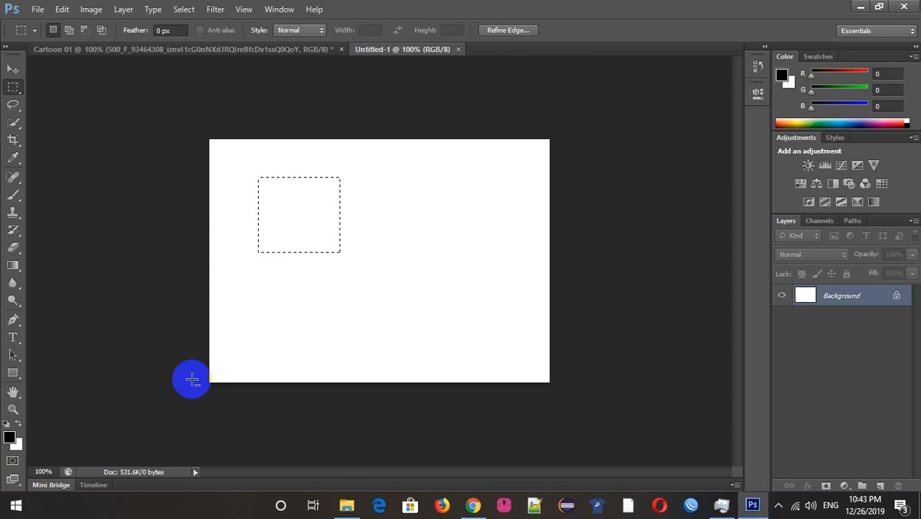
key(alt+BackSpace)
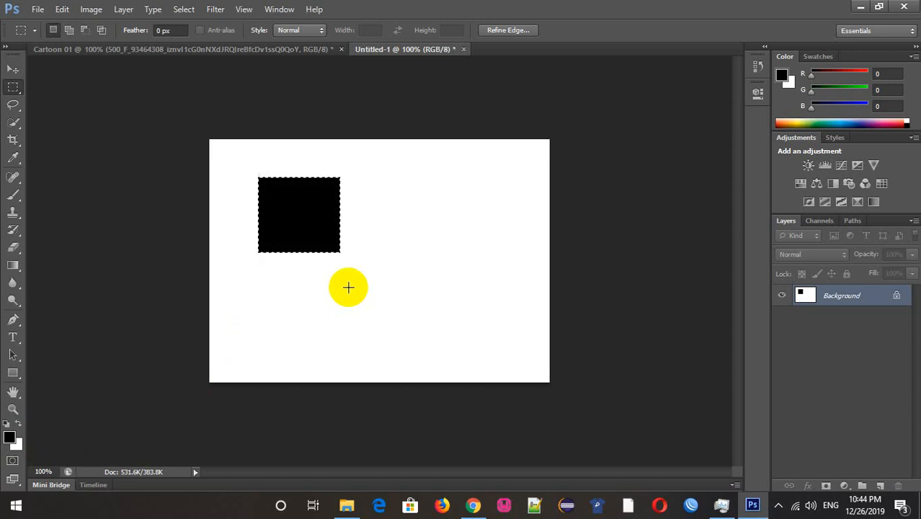
click(273, 224)
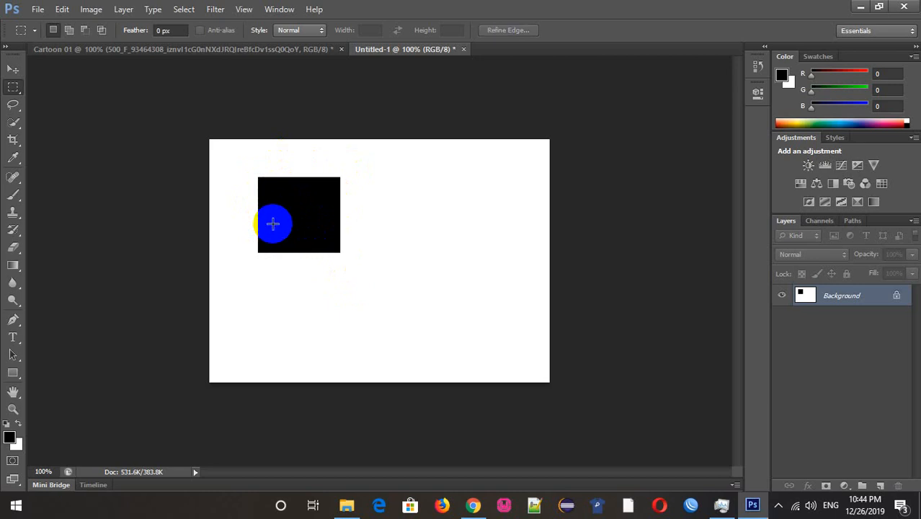
key(ctrl+z)
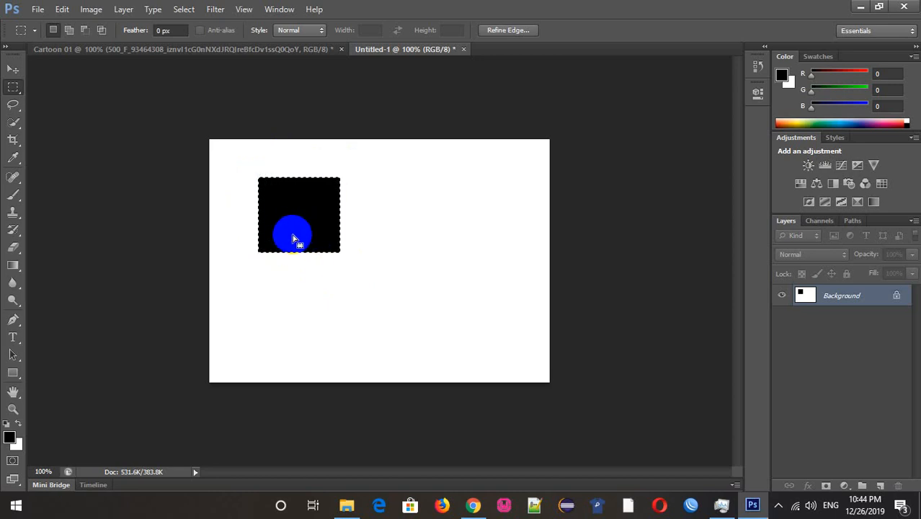
Set the background color to bright red, f90000
click(20, 448)
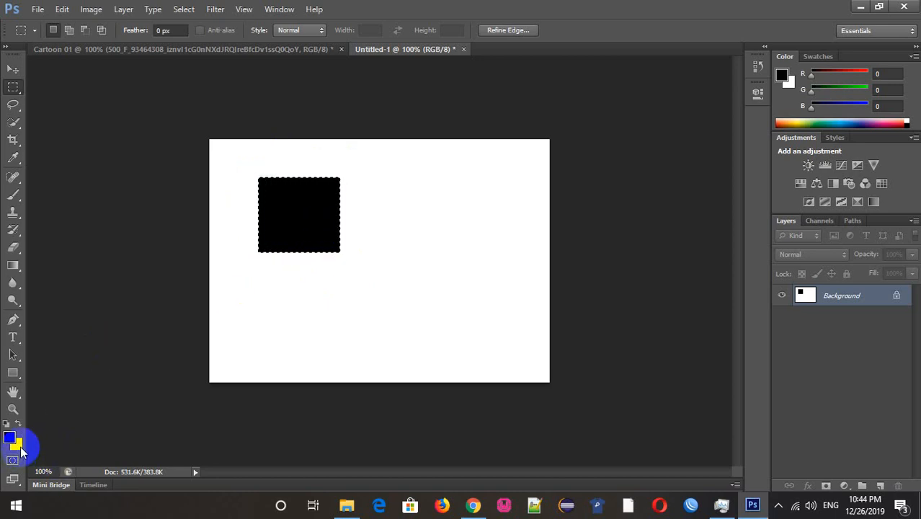
drag(431, 206, 453, 126)
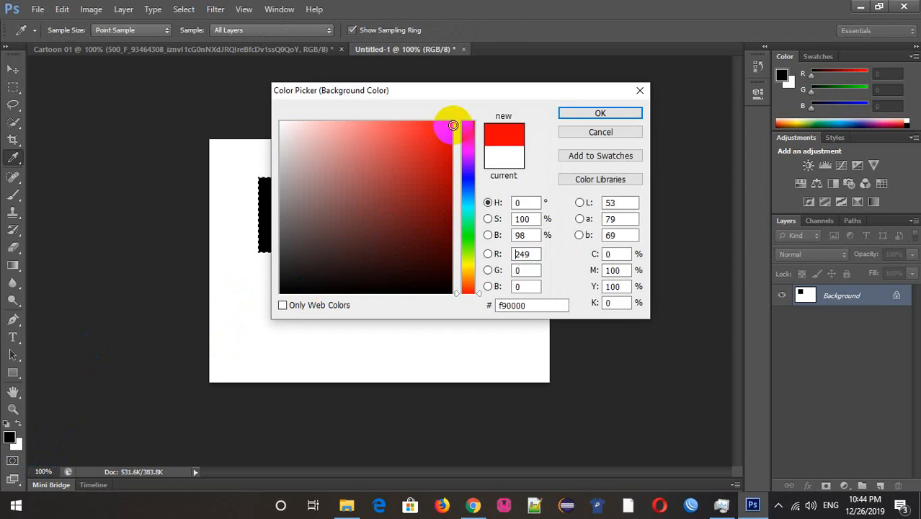
click(578, 114)
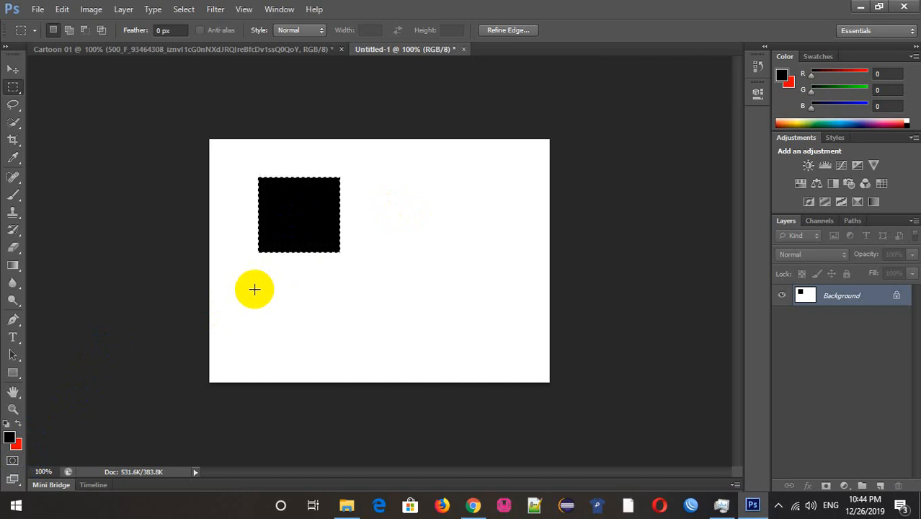
Alternate the square selection's fill between the background and foreground colors, finishing with the red background color, and deselect it
key(ctrl+BackSpace)
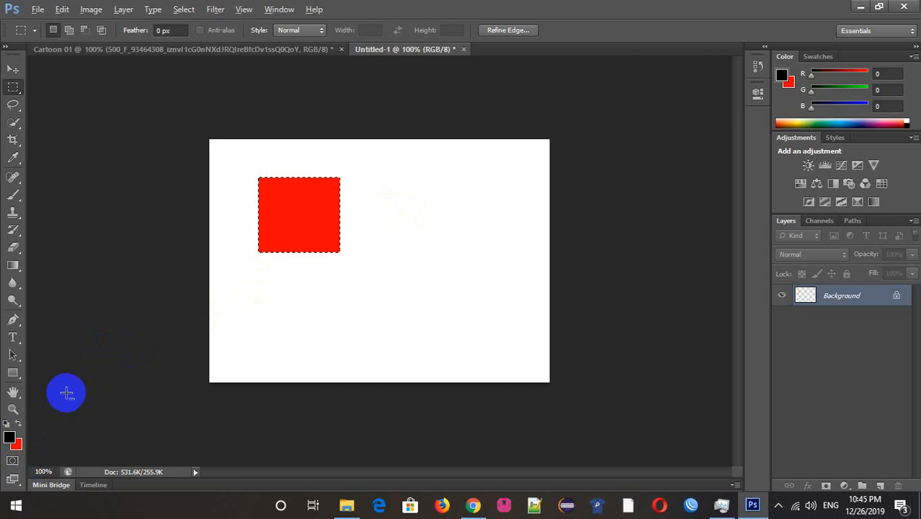
key(alt+BackSpace)
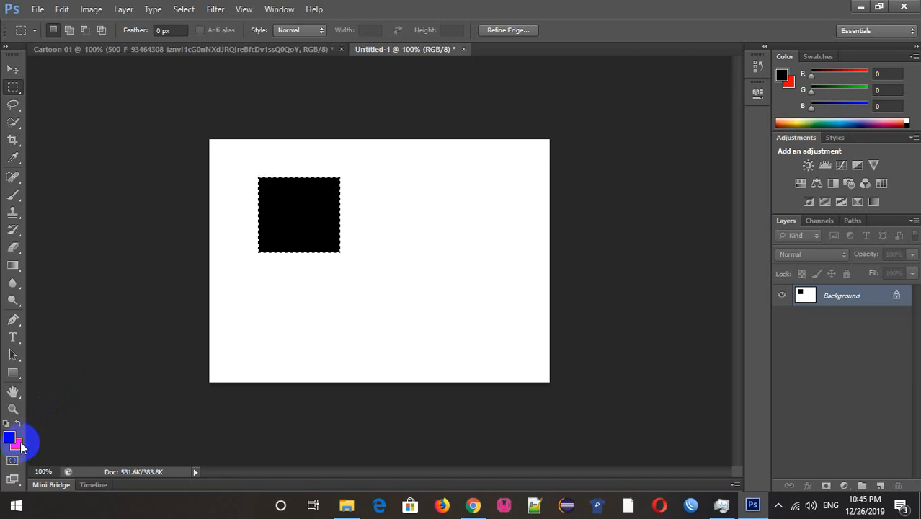
key(ctrl+BackSpace)
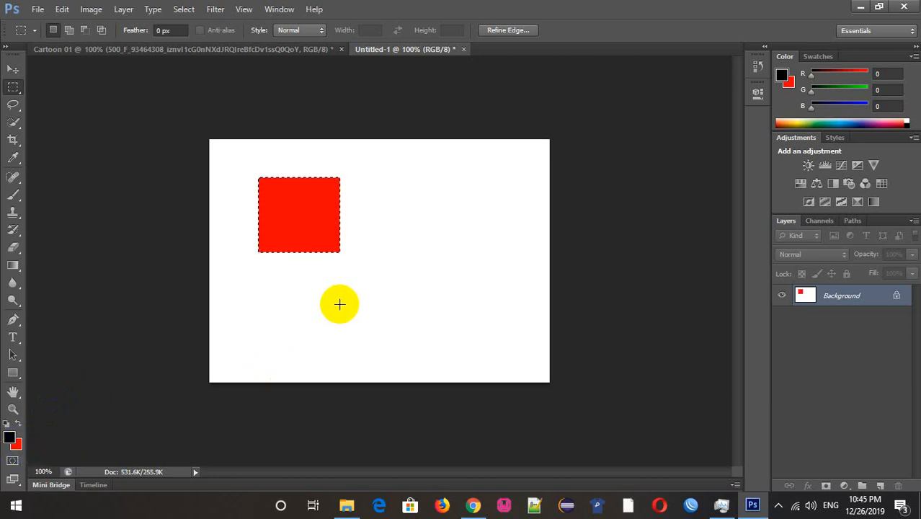
click(385, 240)
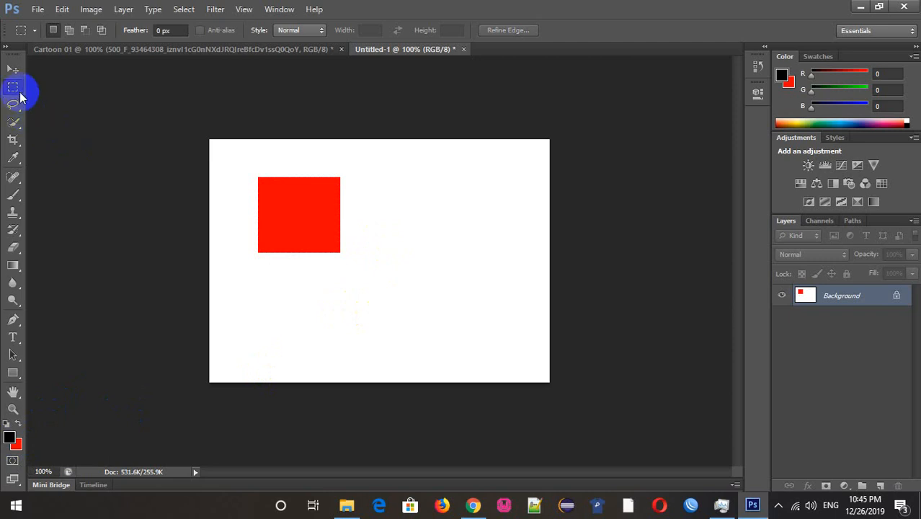
Draw a circular selection beside the red square with the Elliptical Marquee Tool, fill it with the black foreground color and deselect it
drag(13, 87, 68, 100)
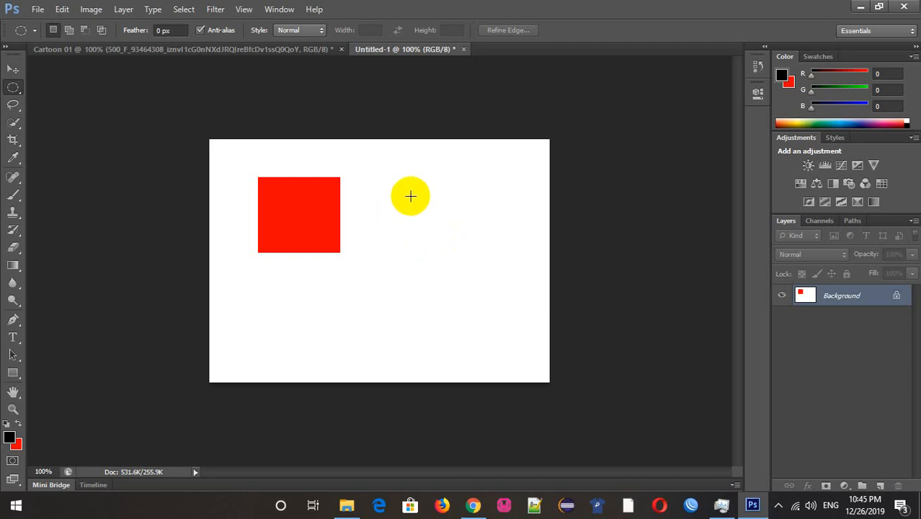
drag(397, 187, 451, 298)
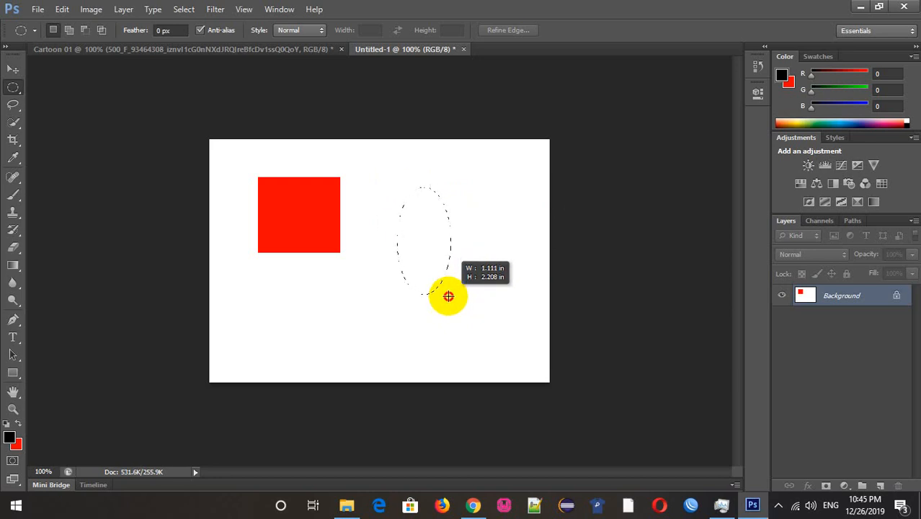
drag(442, 305, 483, 300)
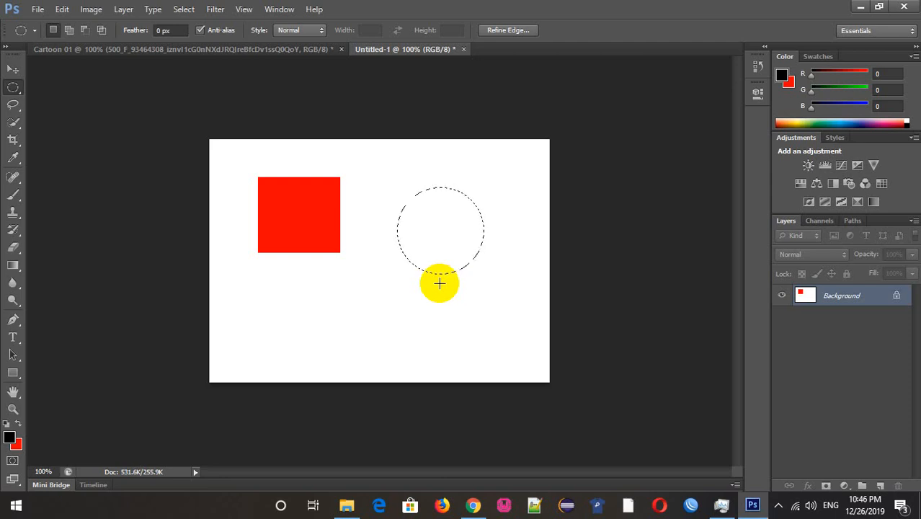
key(alt+Delete)
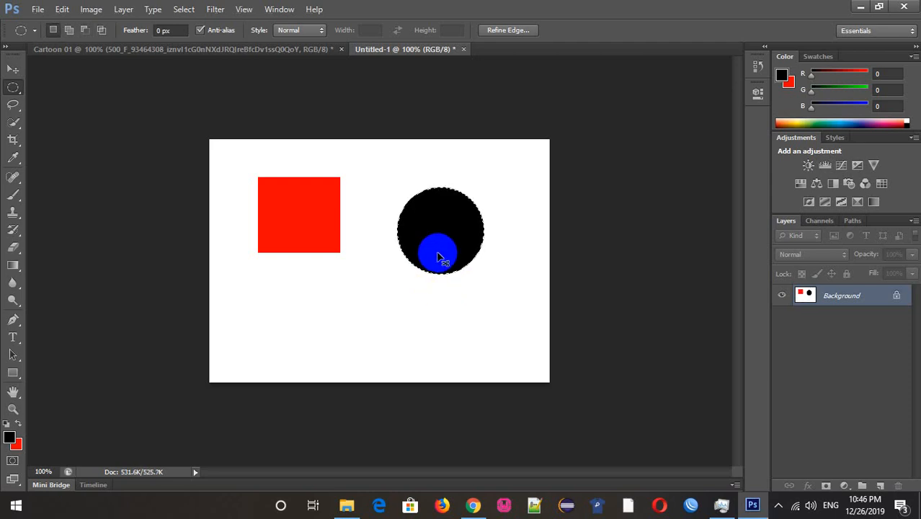
click(438, 255)
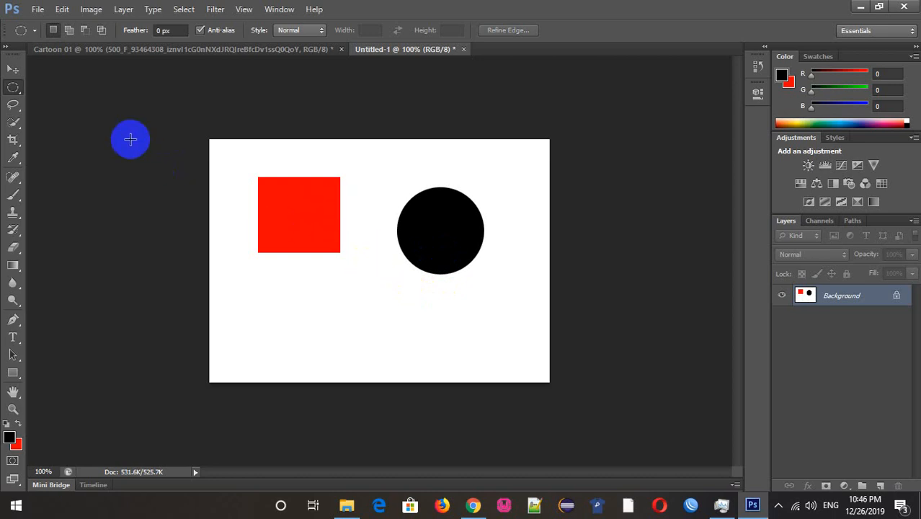
Make a black horizontal line across the canvas below the square and circle using the Single Row Marquee Tool, and deselect it
click(12, 89)
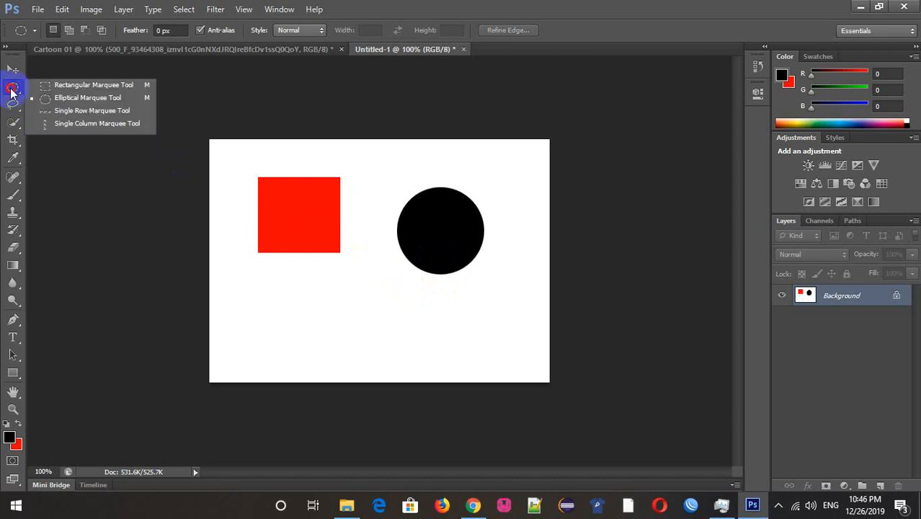
click(60, 111)
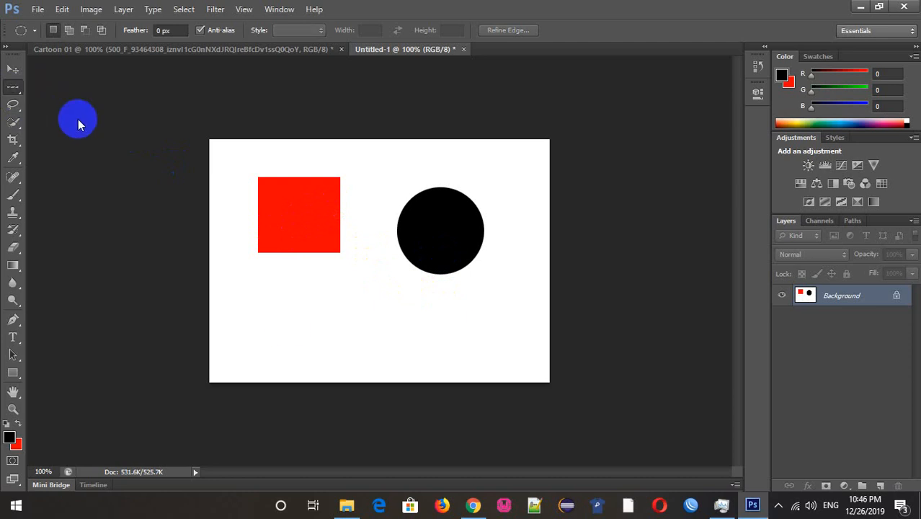
click(209, 294)
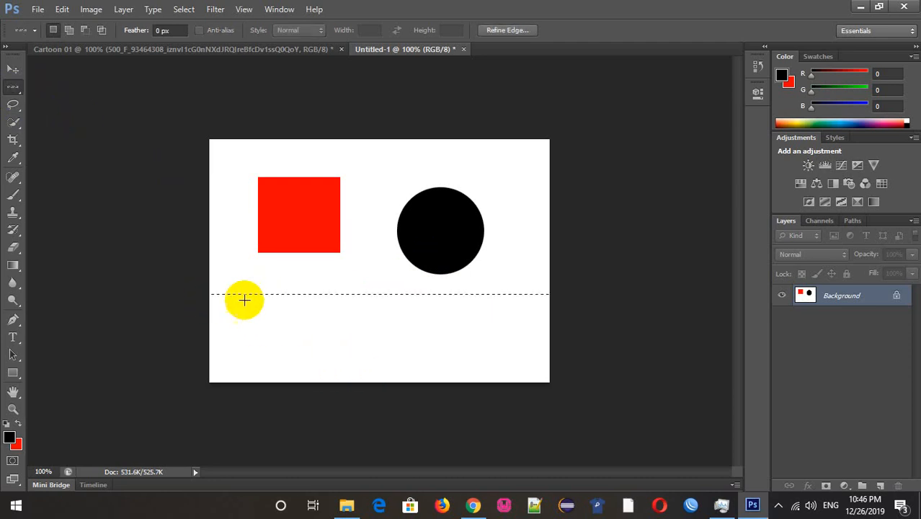
click(208, 294)
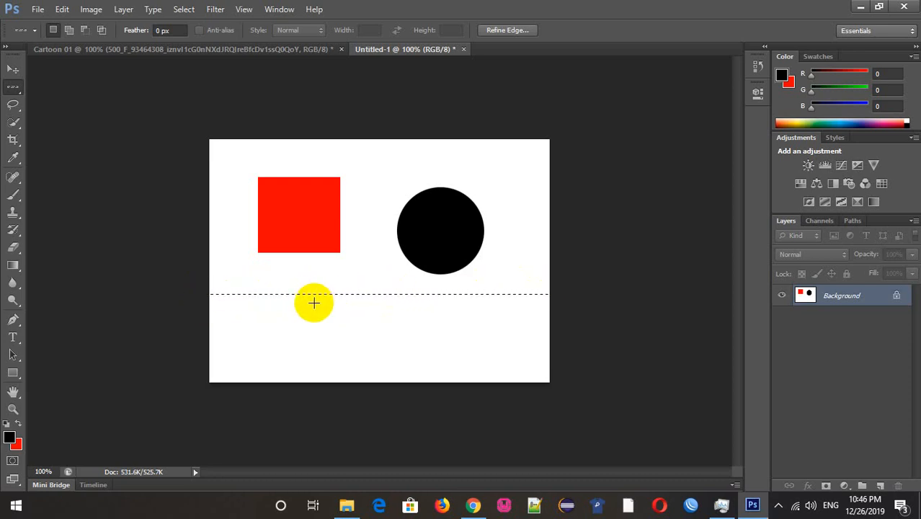
click(216, 297)
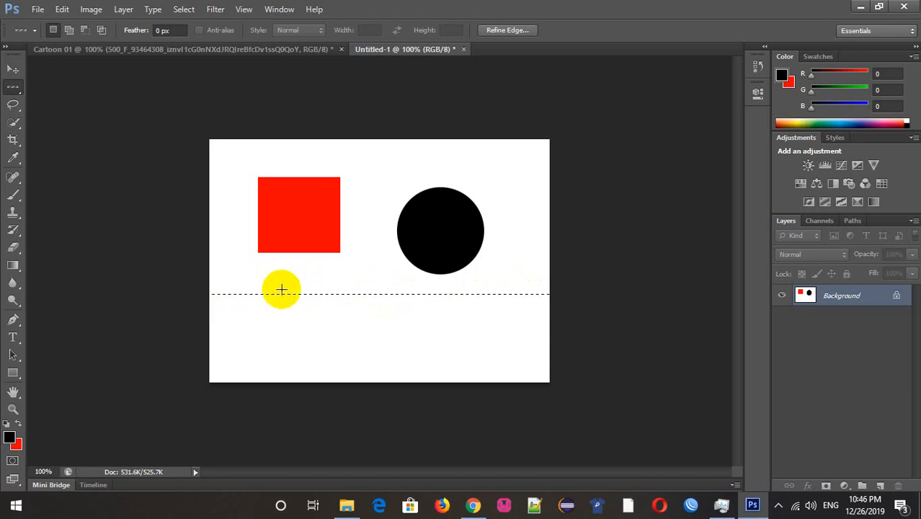
click(208, 289)
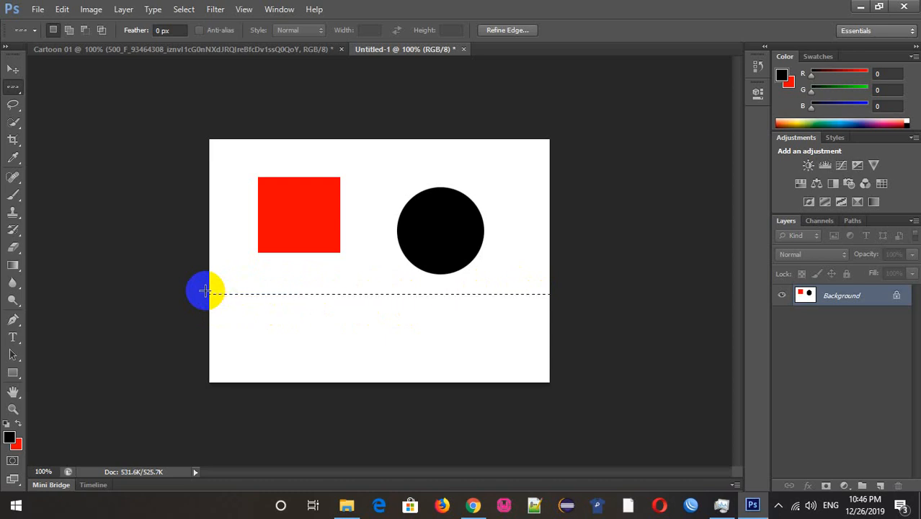
key(alt+BackSpace)
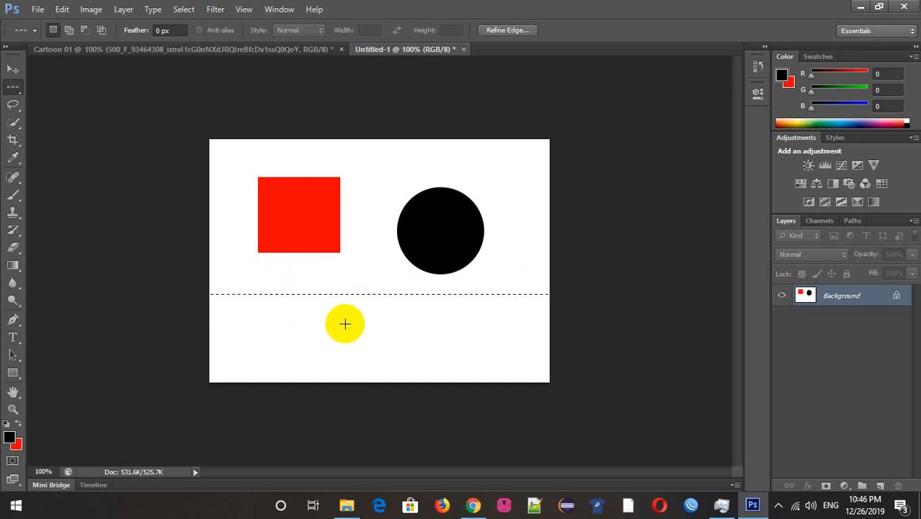
key(ctrl+d)
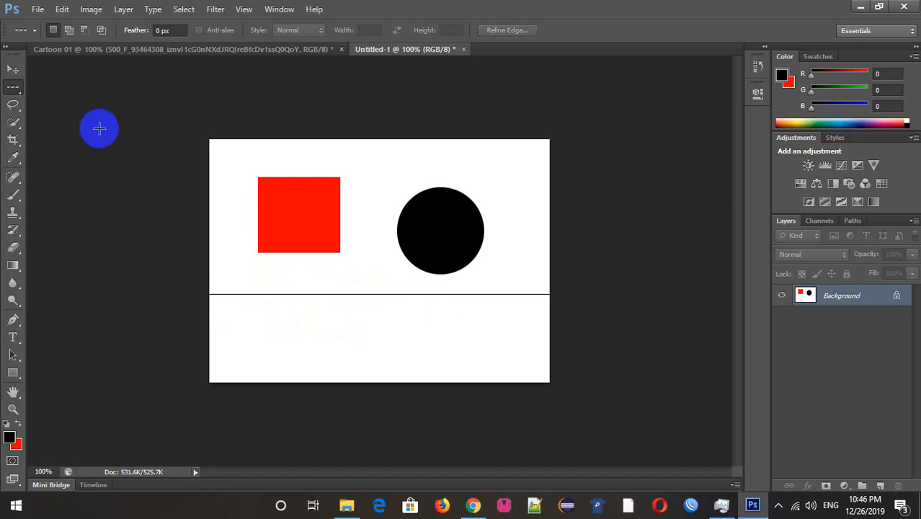
Make a red vertical line between the square and circle using the Single Column Marquee Tool and the background color, and deselect it
right_click(18, 90)
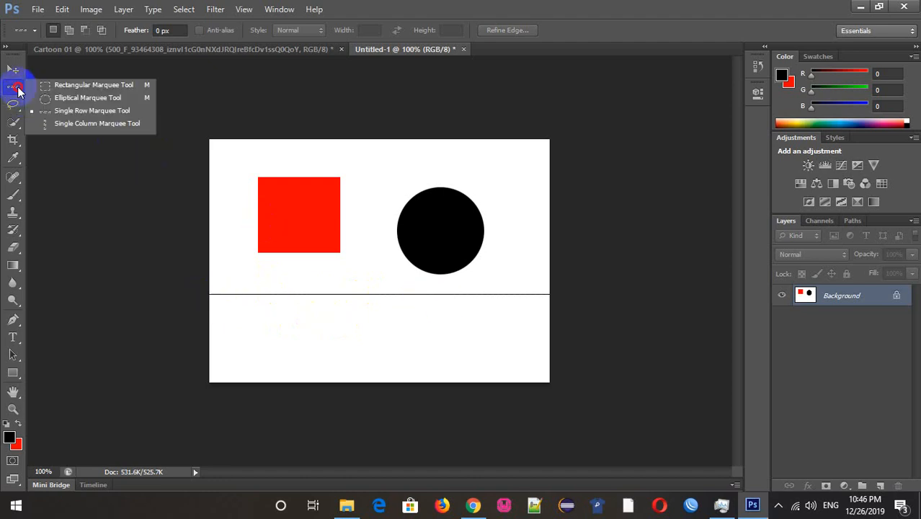
click(66, 123)
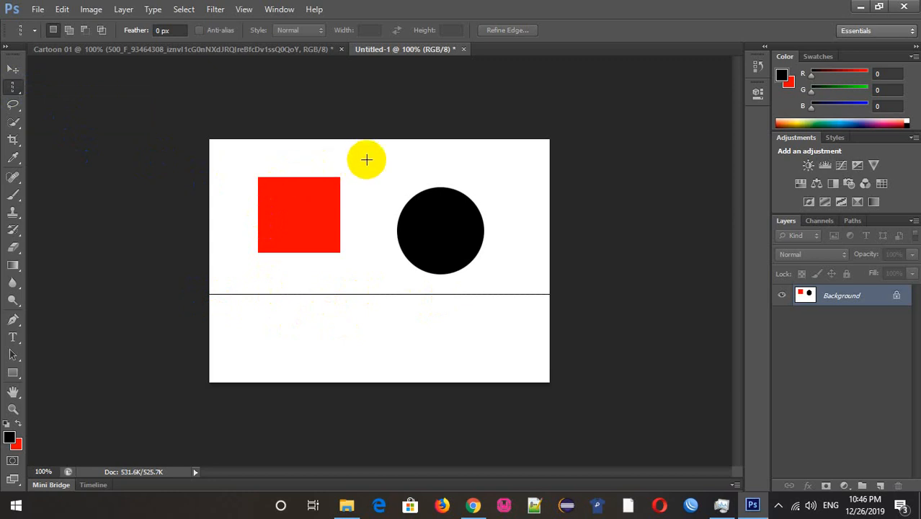
drag(367, 144, 373, 148)
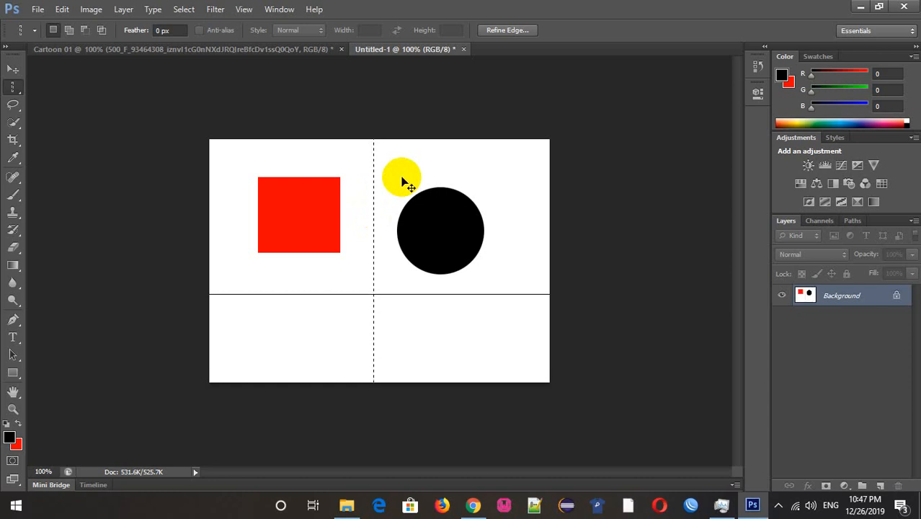
key(ctrl+BackSpace)
key(ctrl+d)
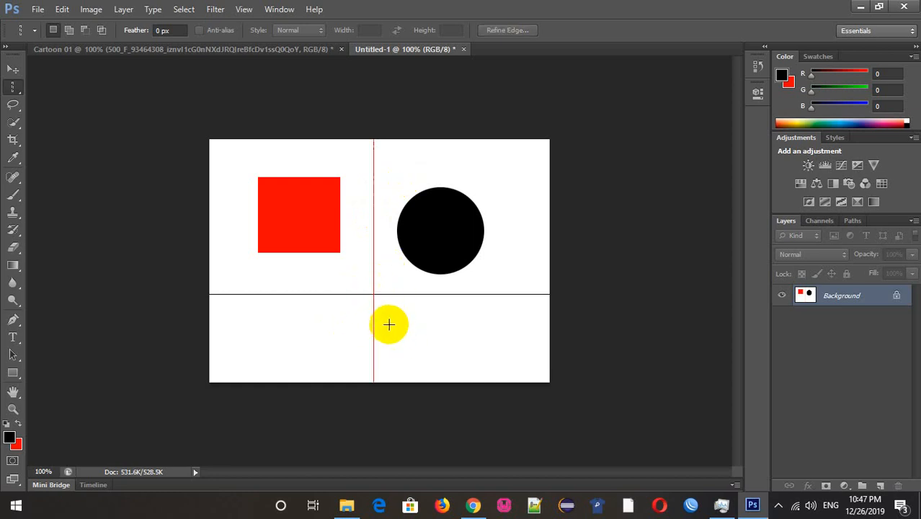
Draw a closed freehand selection below the red square with the Lasso Tool, fill it with the black foreground color and deselect it
click(16, 88)
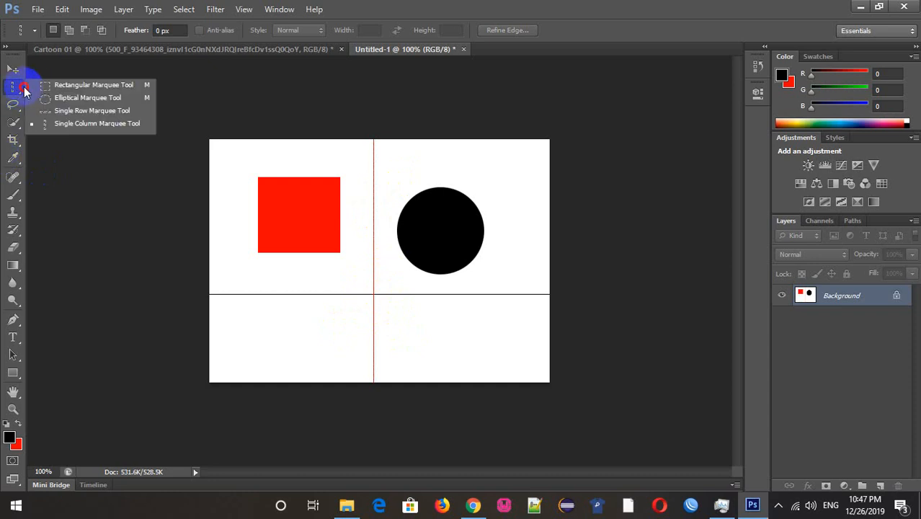
click(46, 87)
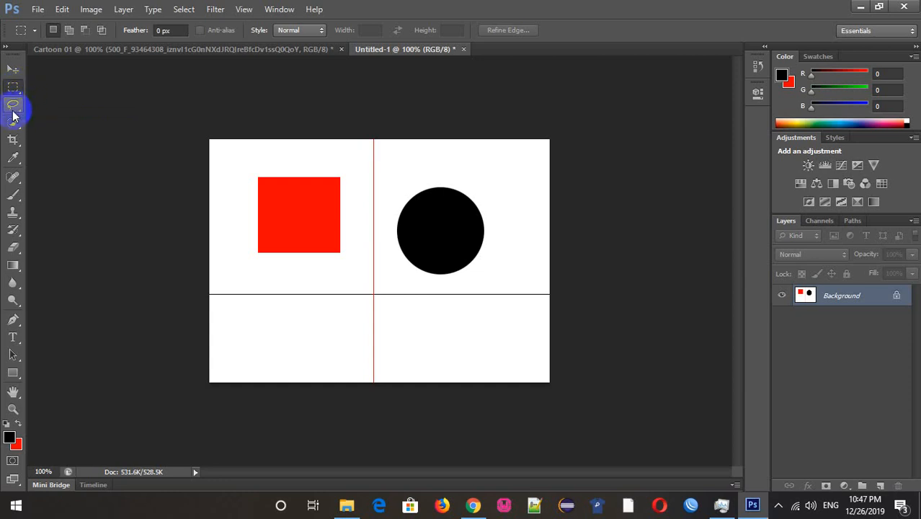
click(16, 109)
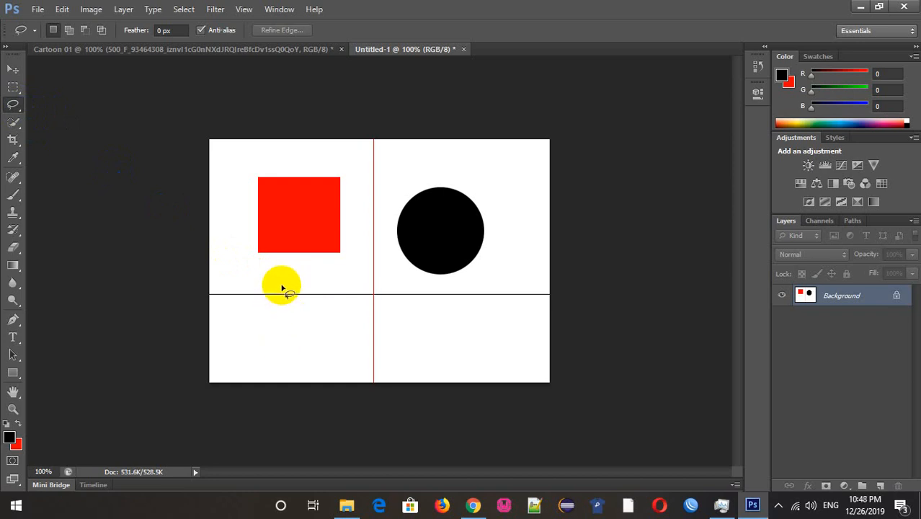
mouse_move(270, 287)
mouse_down()
mouse_move(298, 268)
mouse_move(341, 294)
mouse_move(341, 345)
mouse_move(322, 355)
mouse_move(257, 343)
mouse_move(241, 324)
mouse_move(264, 294)
mouse_move(242, 280)
mouse_move(244, 261)
mouse_move(267, 289)
mouse_up()
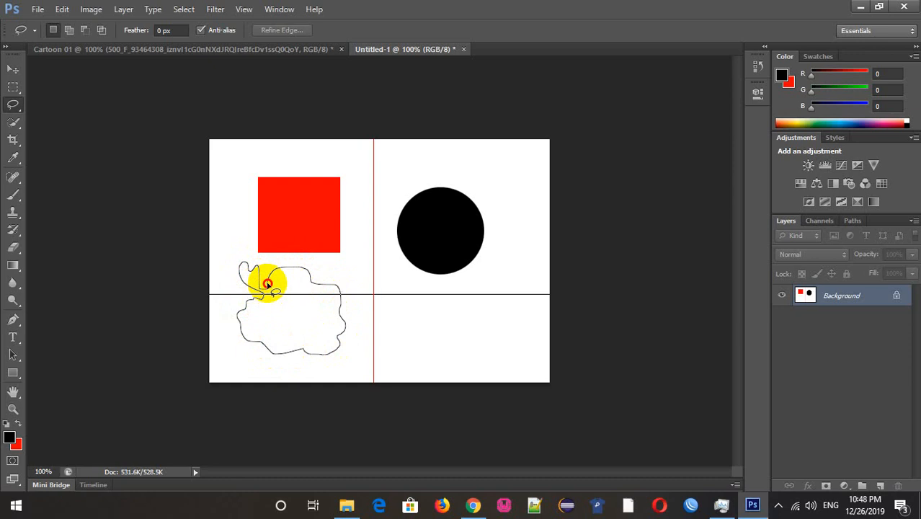
drag(267, 287, 268, 288)
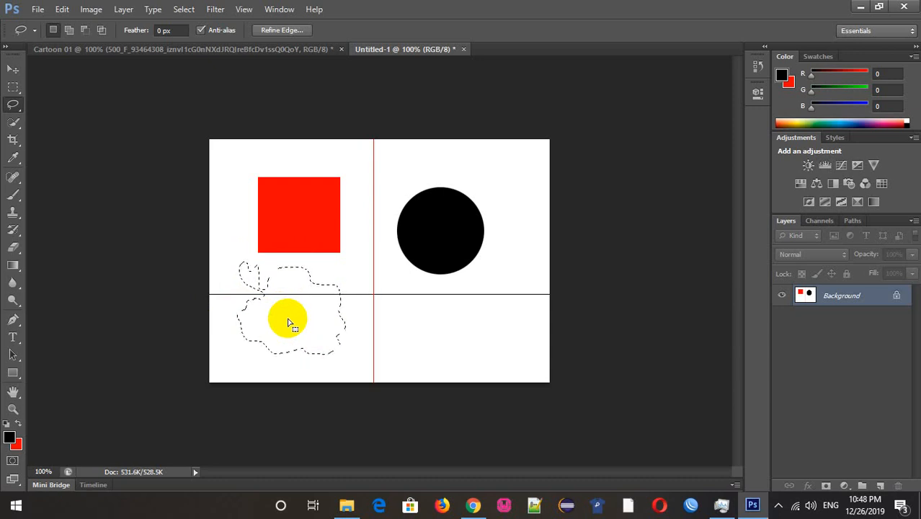
key(ctrl+i)
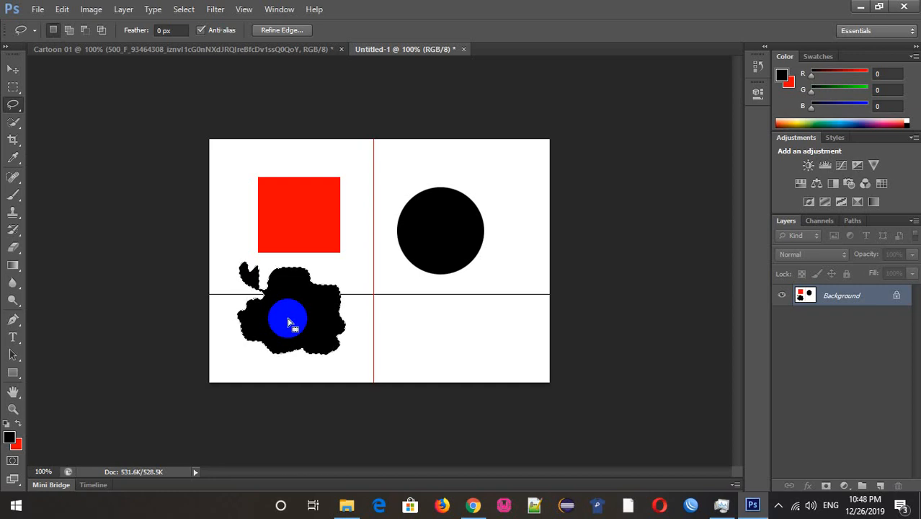
key(ctrl+d)
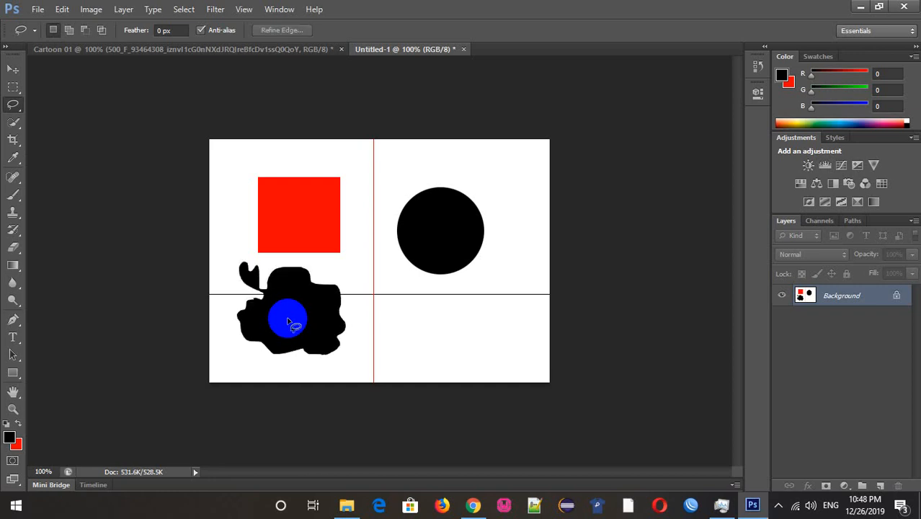
Undo the black fill of the freehand shape and clear its selection
key(ctrl+z)
key(ctrl+d)
key(ctrl+shift+z)
key(ctrl+d)
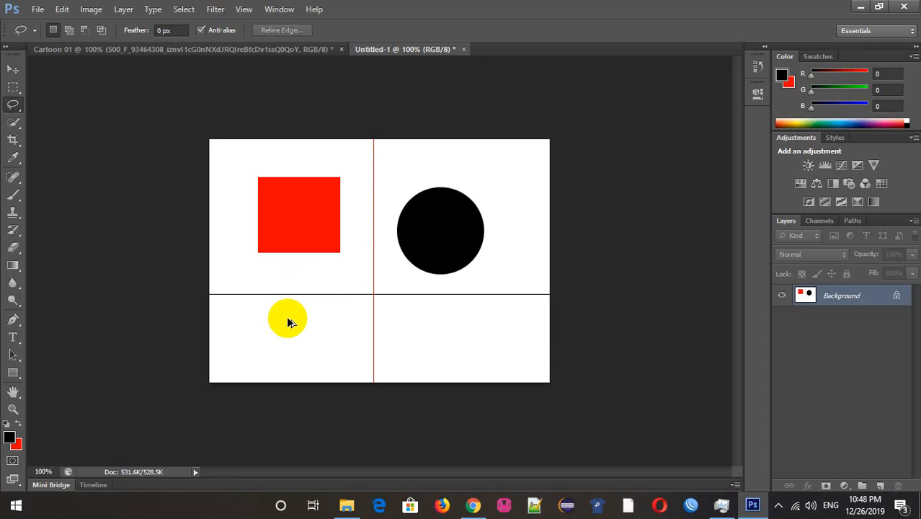
Outline a closed zigzag selection below the red square with the Polygonal Lasso Tool, deselect it and return to the Lasso Tool
right_click(16, 107)
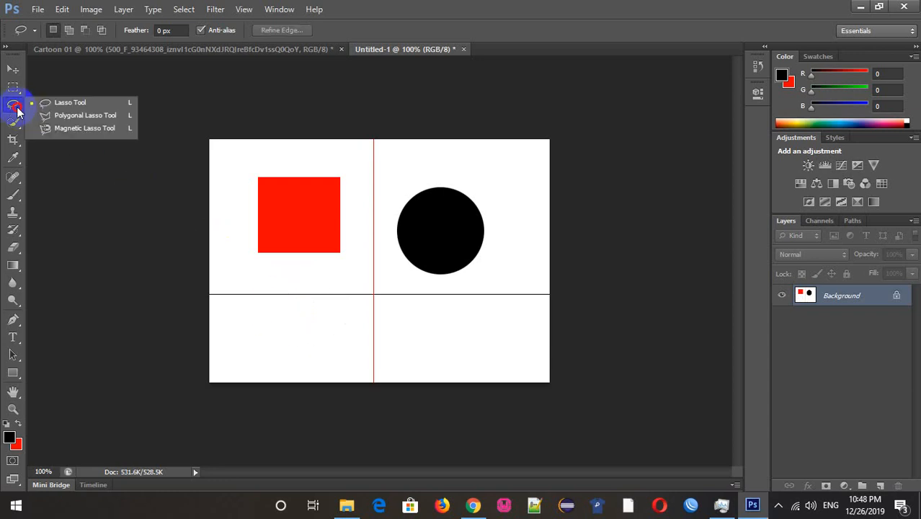
click(83, 118)
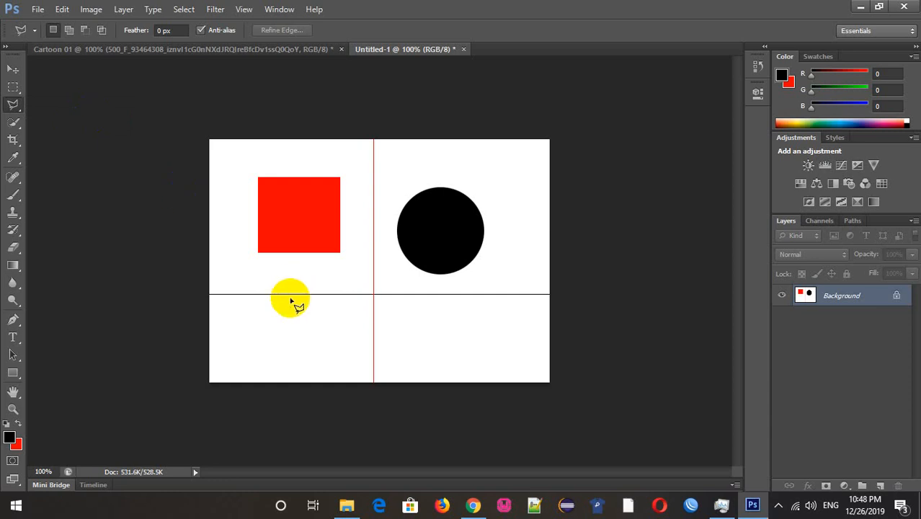
click(244, 313)
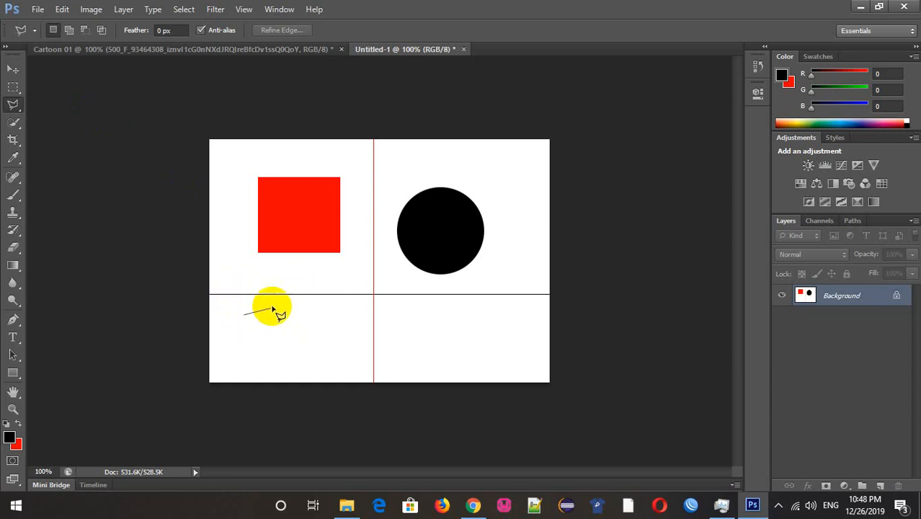
click(254, 266)
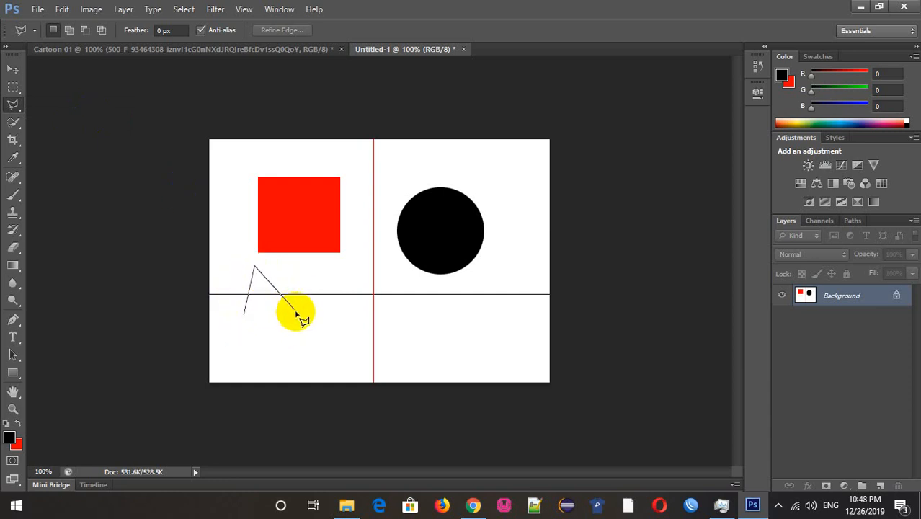
click(295, 311)
click(315, 266)
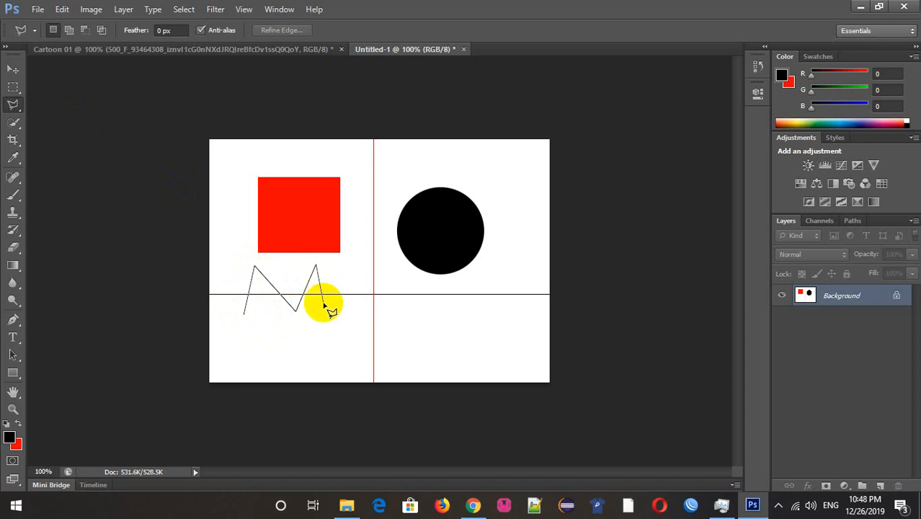
click(335, 303)
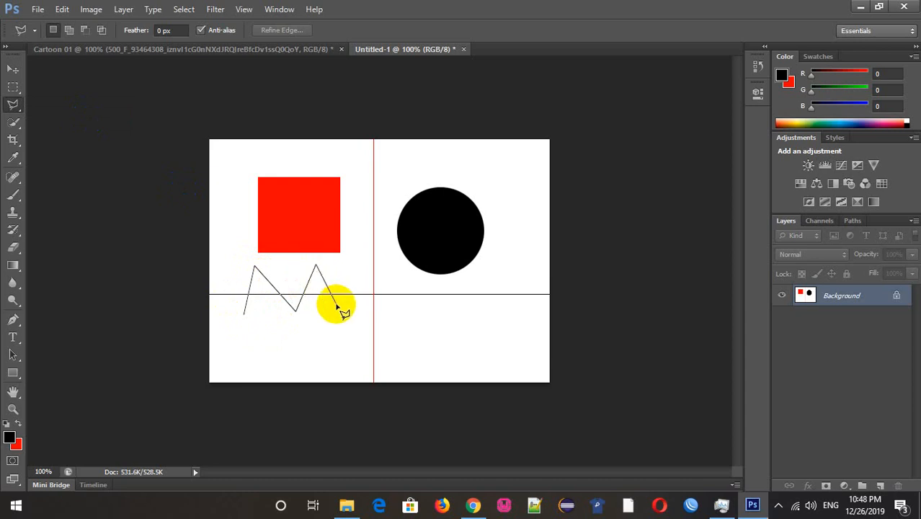
click(405, 302)
click(372, 343)
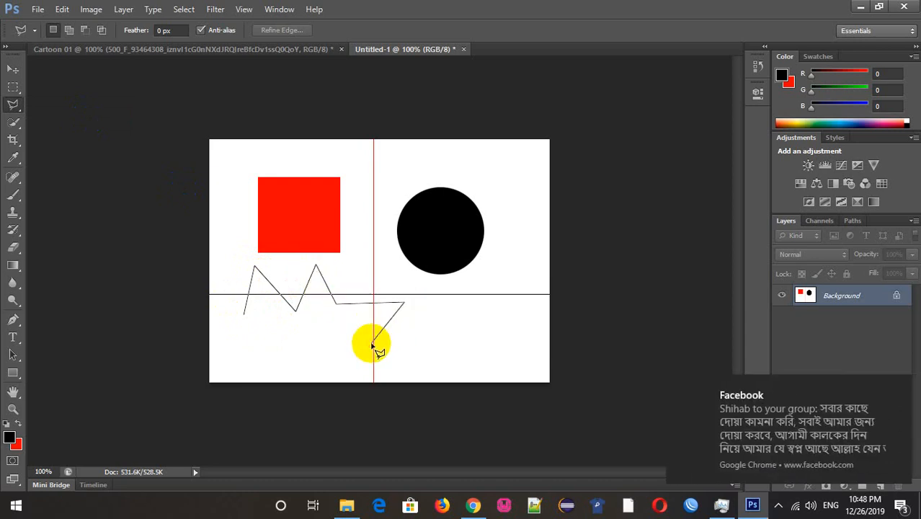
click(336, 332)
click(319, 307)
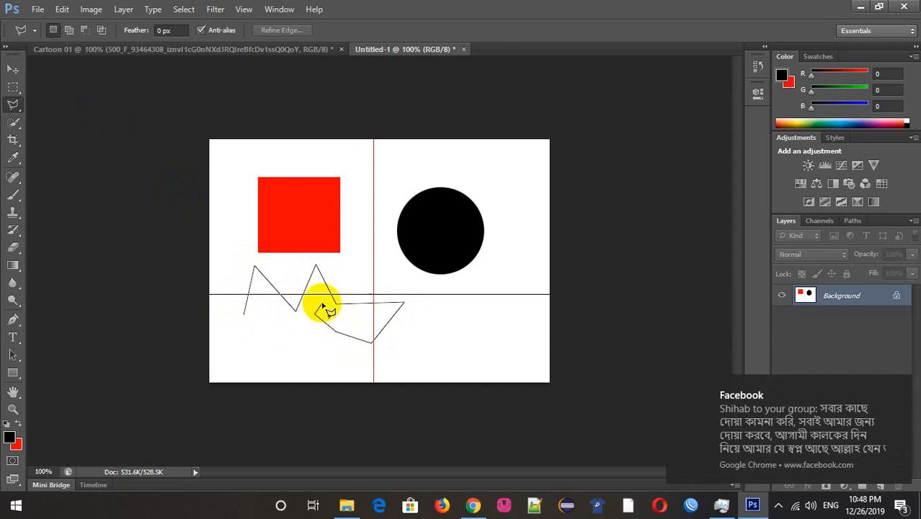
click(289, 343)
click(258, 317)
click(214, 329)
click(222, 302)
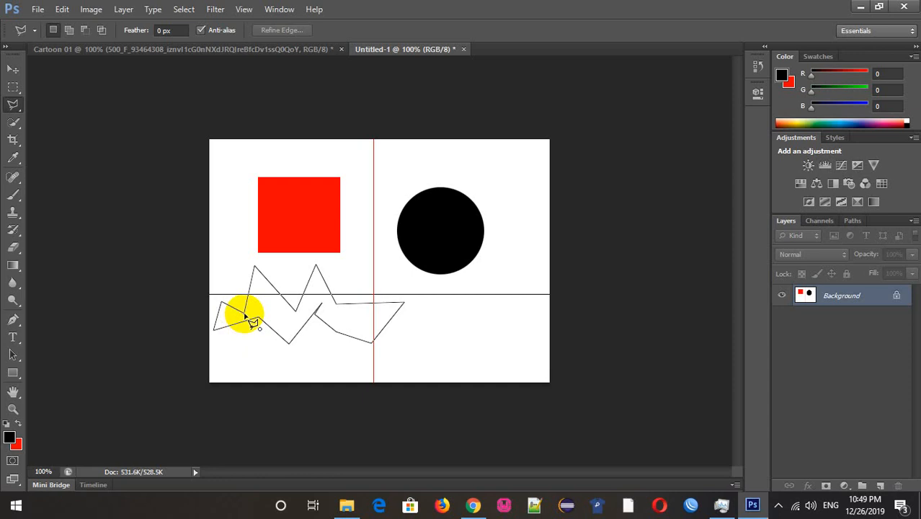
click(245, 316)
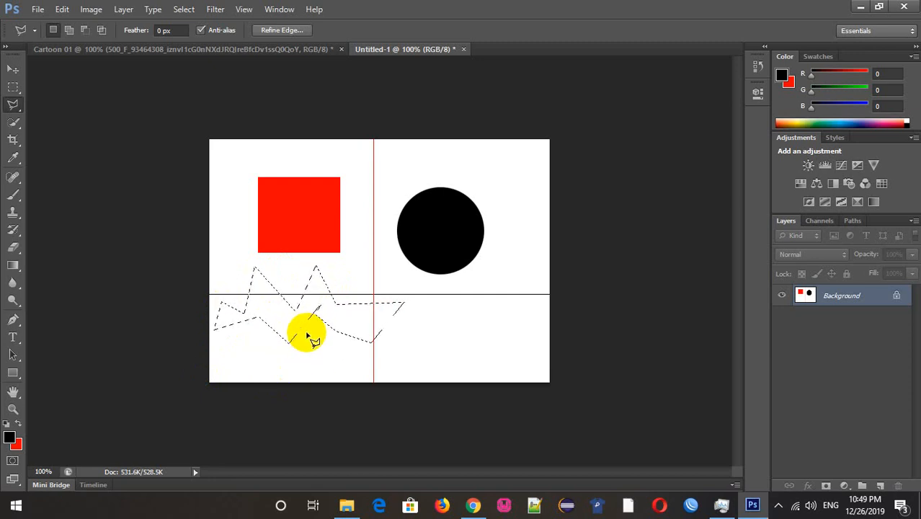
key(ctrl+d)
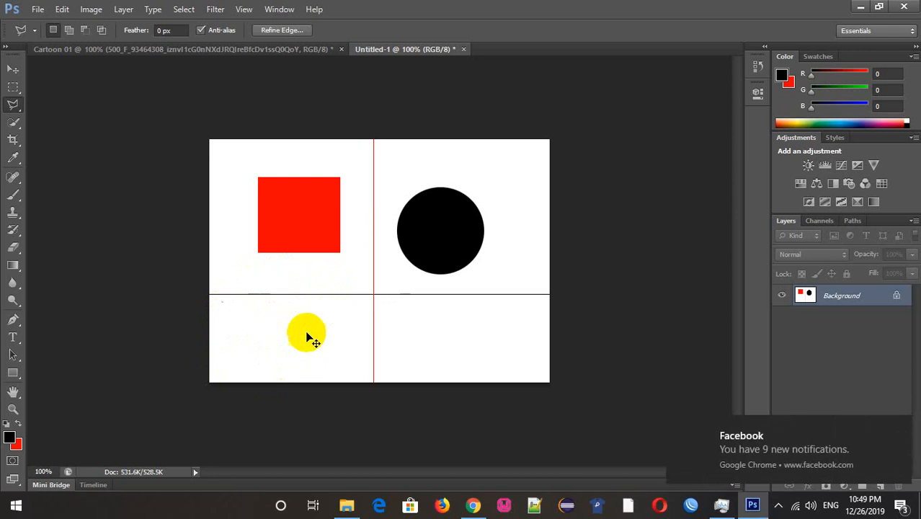
right_click(16, 107)
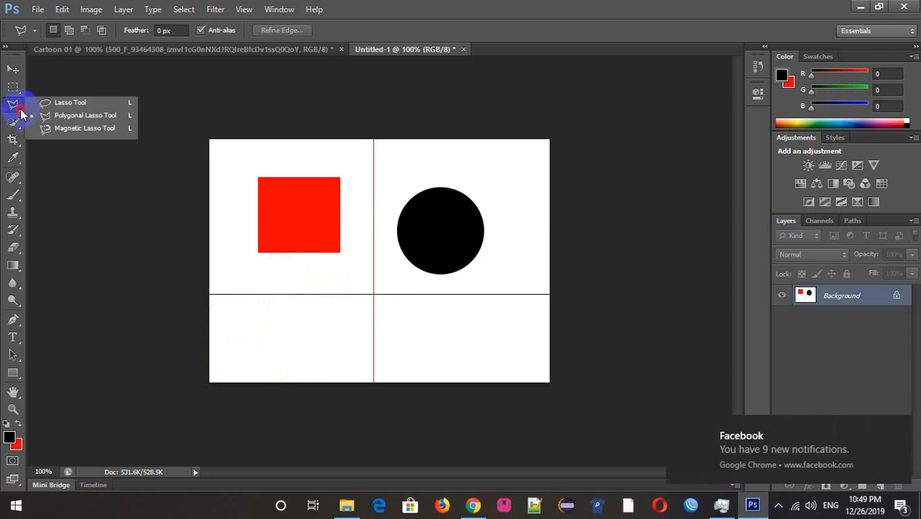
click(63, 105)
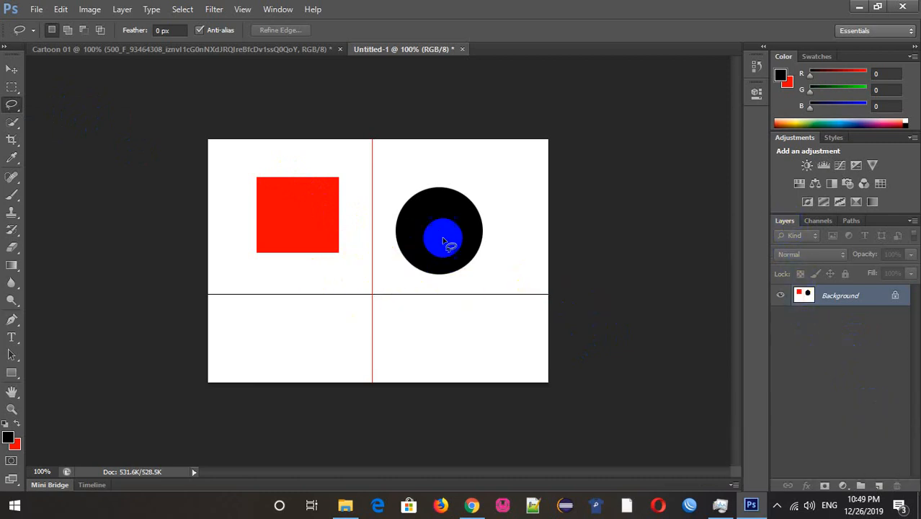
Try to move the red square and the black circle on the locked Background layer with the Move Tool
click(11, 69)
drag(288, 244, 345, 216)
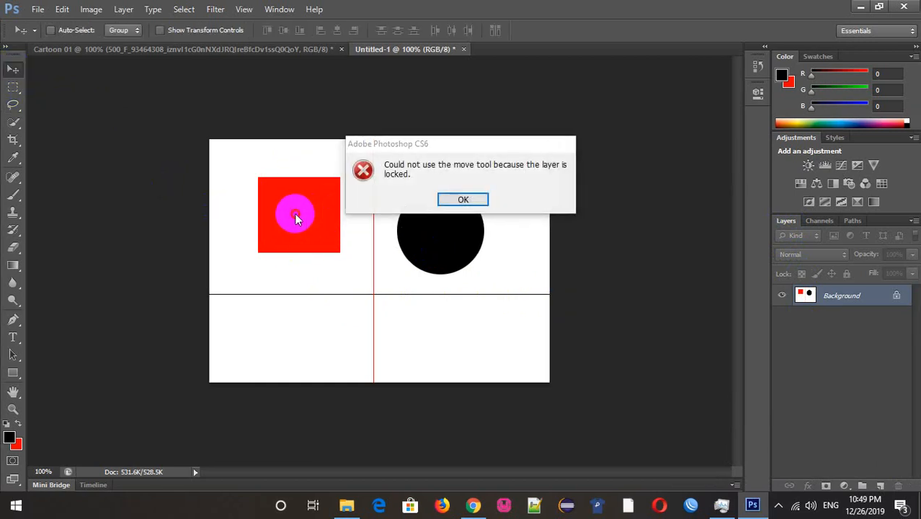
click(465, 199)
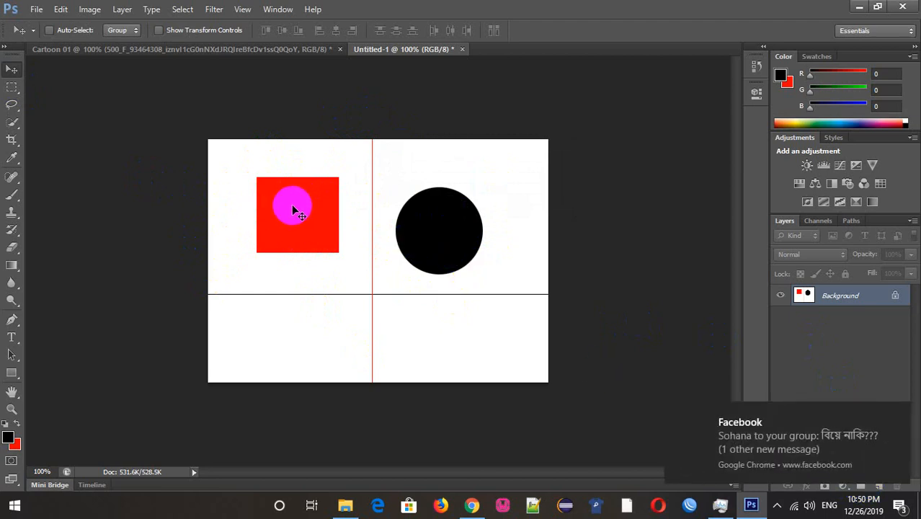
drag(292, 207, 299, 210)
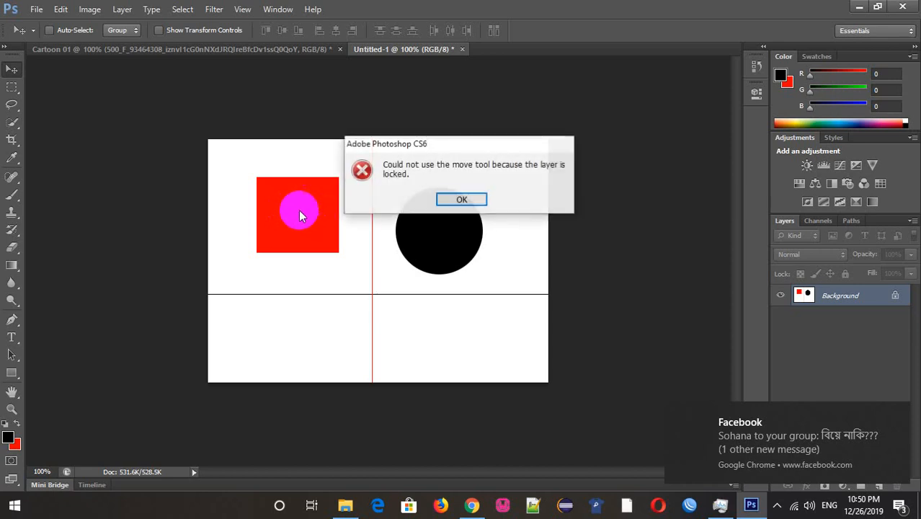
click(461, 201)
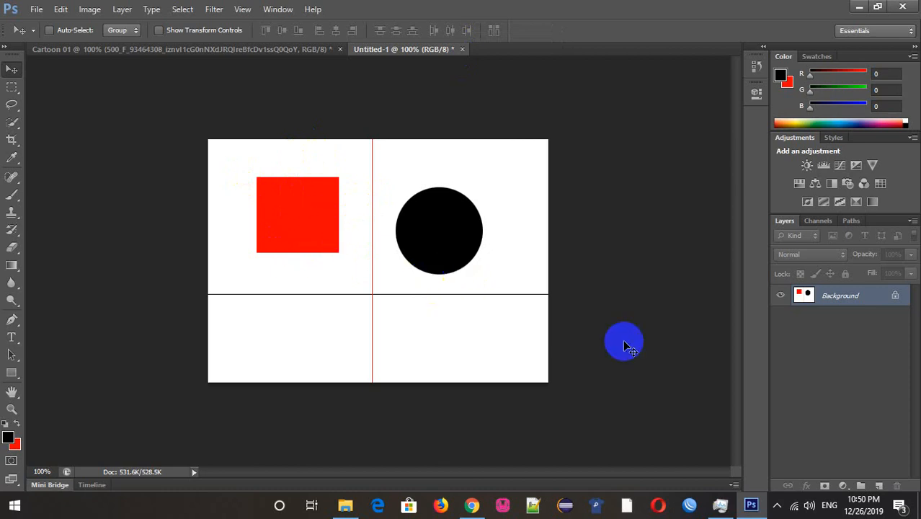
drag(453, 265, 442, 232)
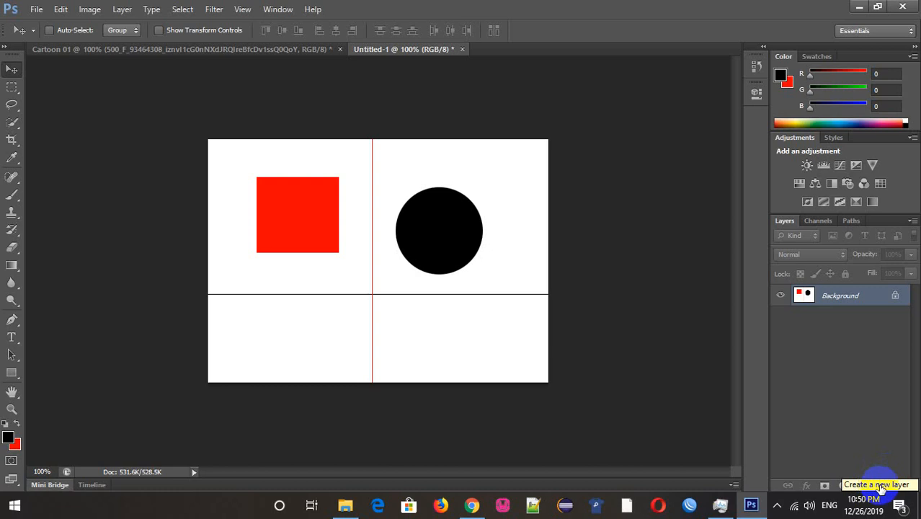
On a new layer, fill a rectangular selection below the red square with the black foreground color and deselect it
click(879, 486)
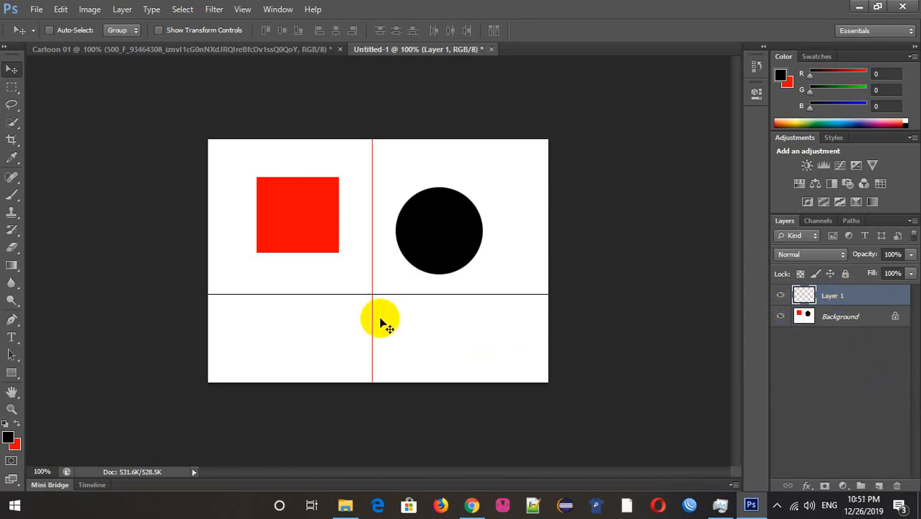
click(6, 90)
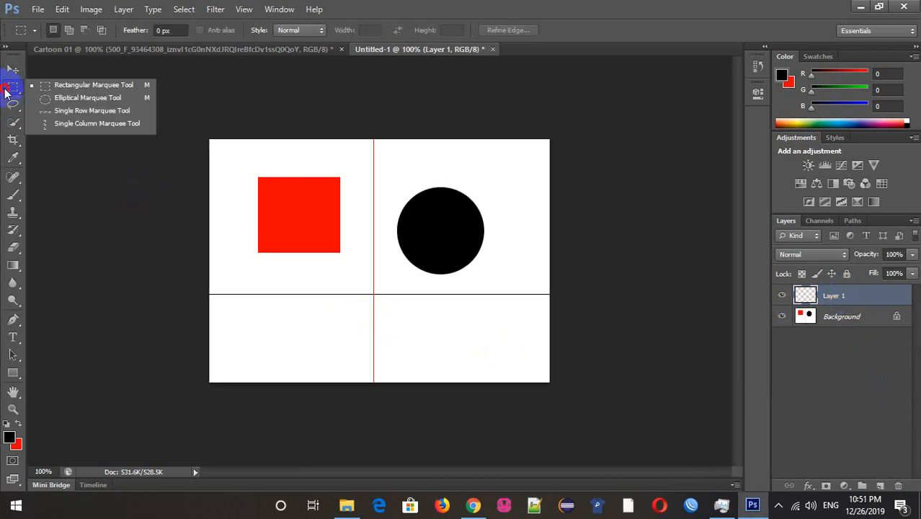
click(73, 86)
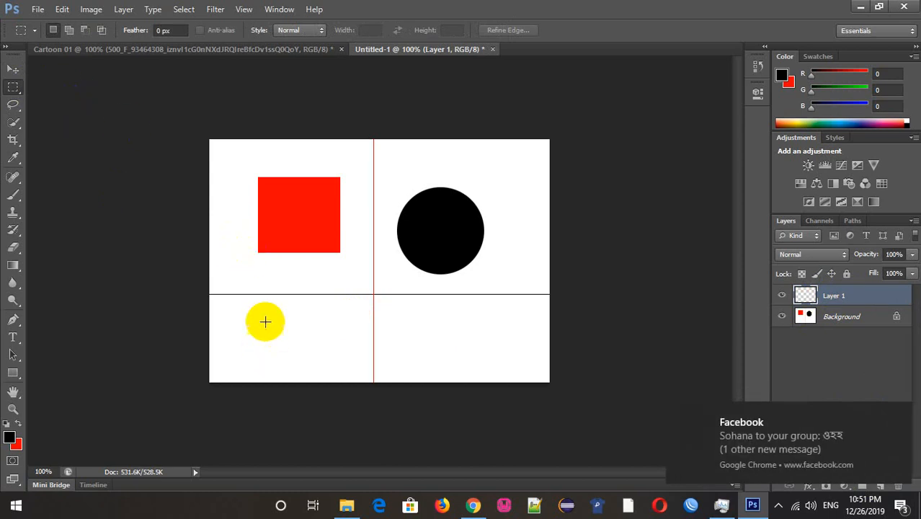
drag(238, 302, 323, 367)
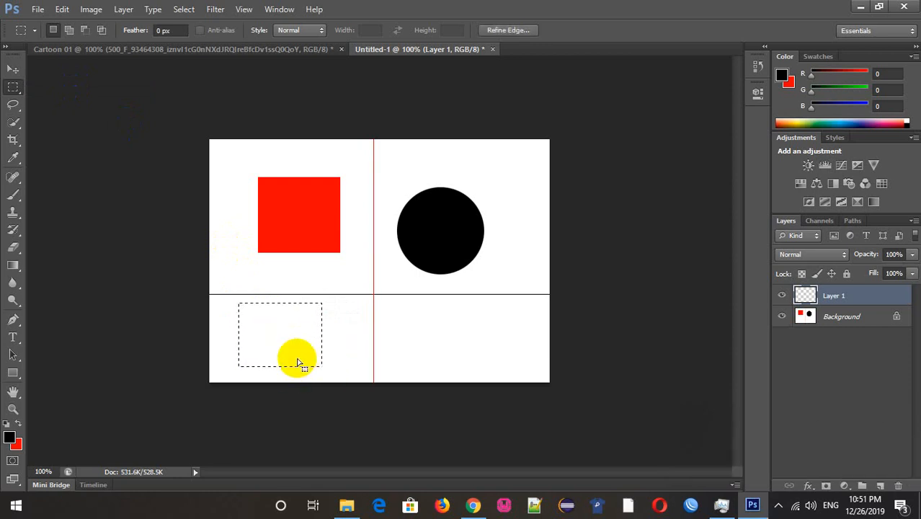
key(alt+BackSpace)
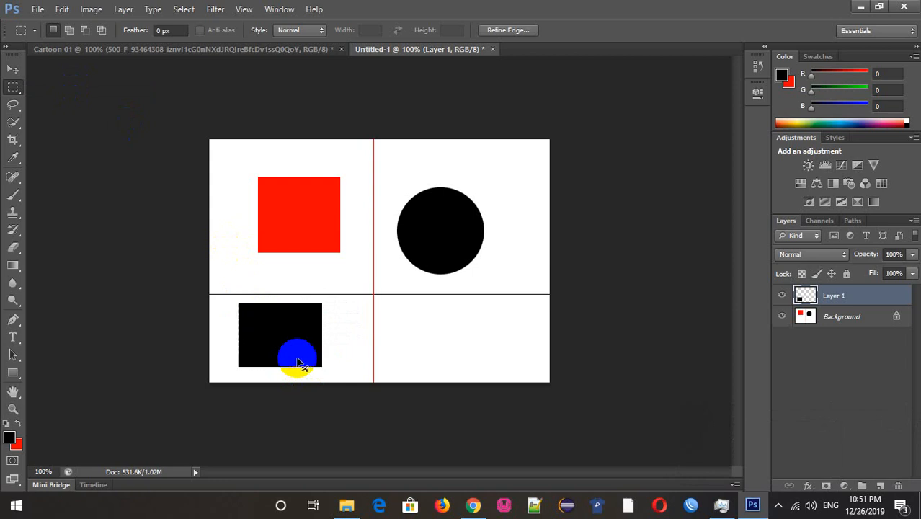
key(ctrl+d)
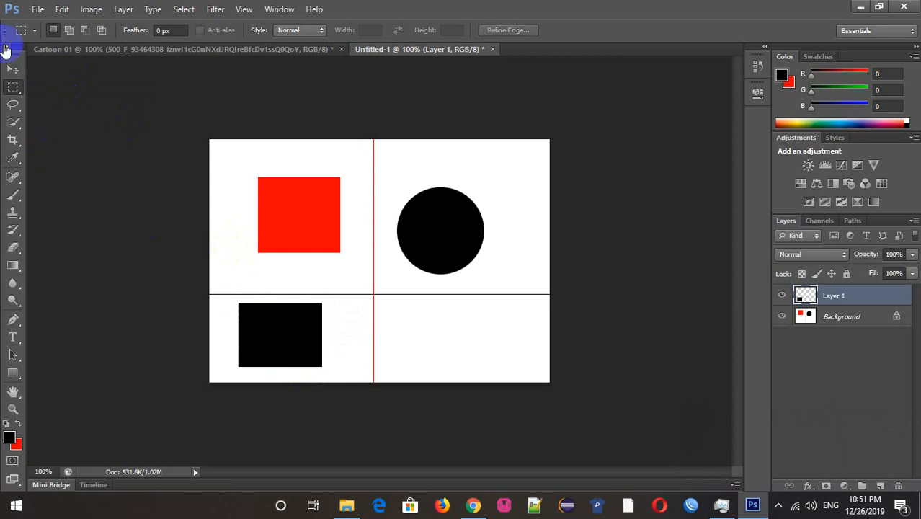
Move the new layer's black rectangle around the canvas with the Move Tool, ending below the red square
click(13, 69)
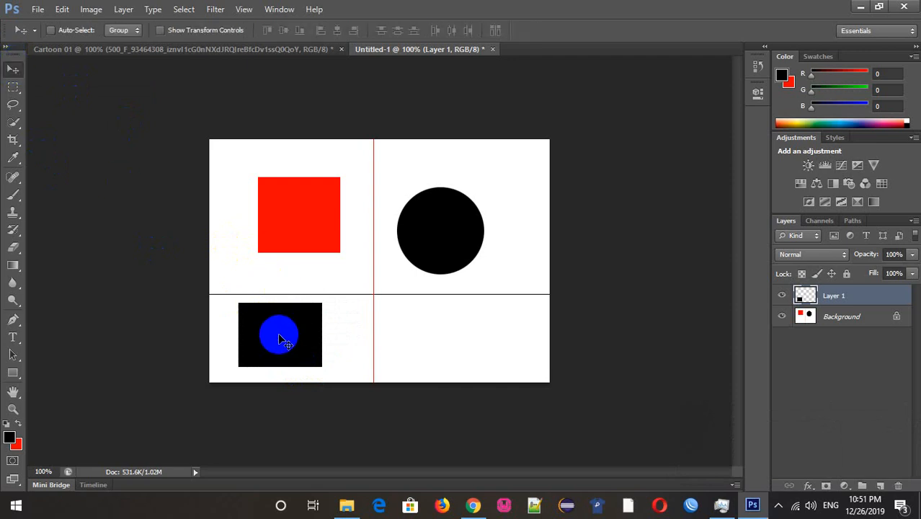
drag(284, 336, 376, 202)
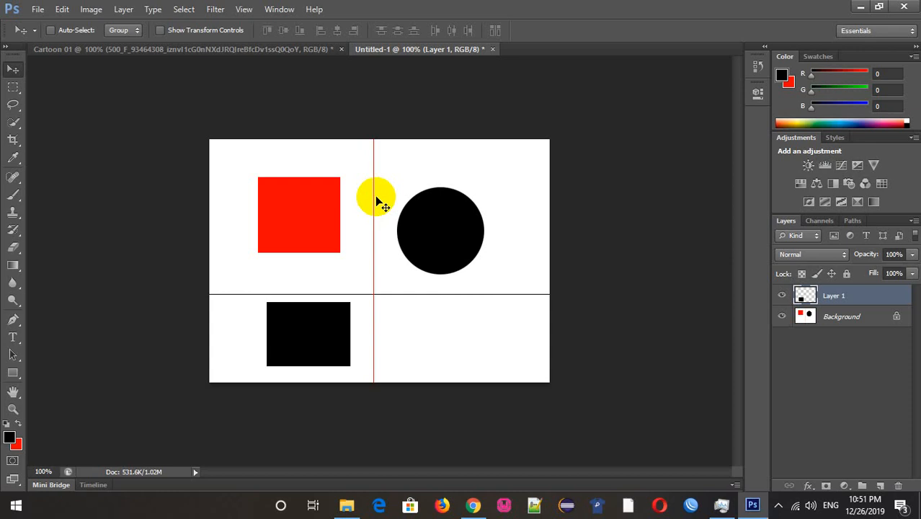
drag(309, 336, 435, 320)
drag(368, 317, 273, 351)
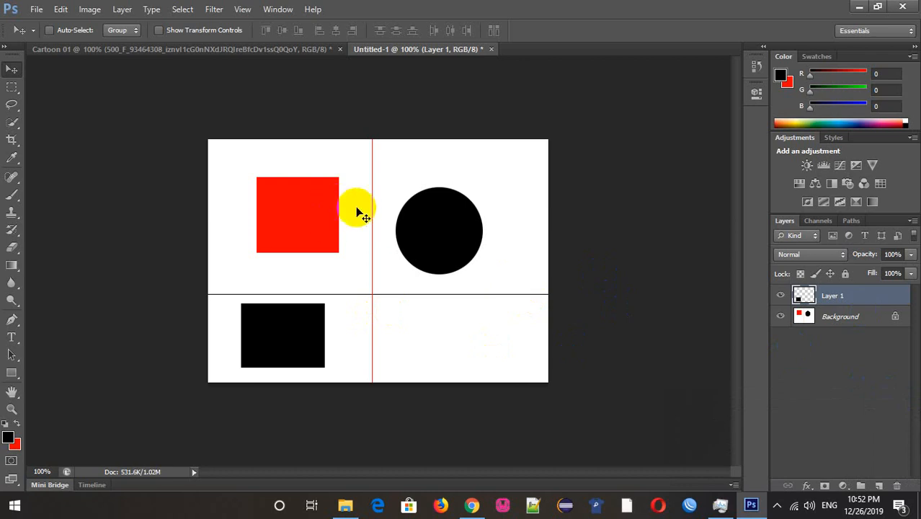
drag(392, 248, 411, 242)
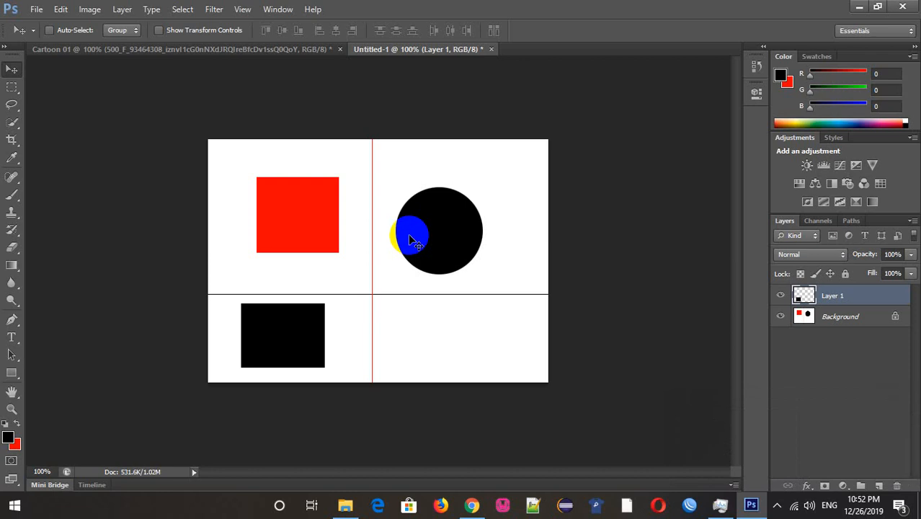
drag(411, 241, 395, 271)
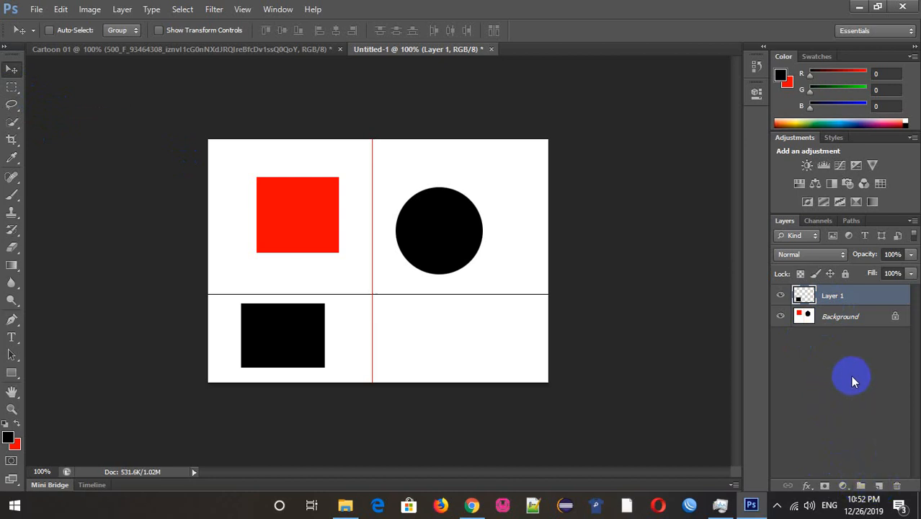
click(829, 298)
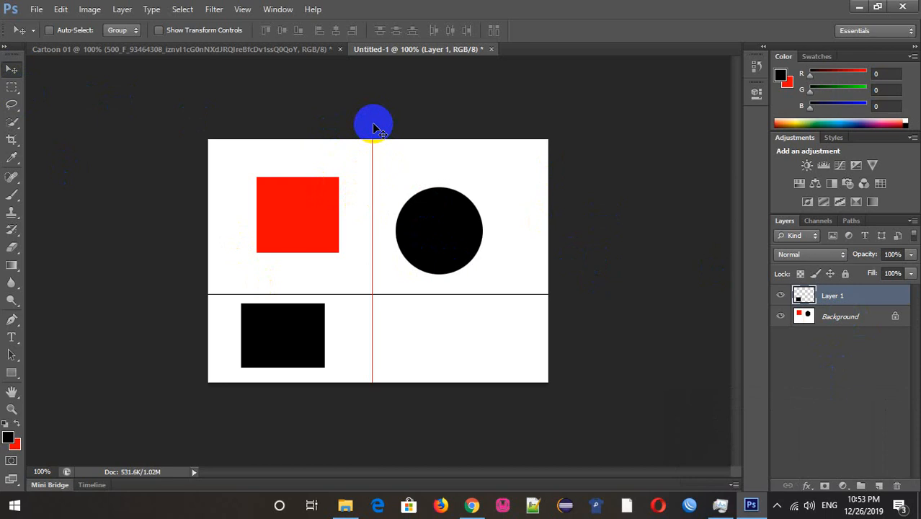
Switch to the Cartoon 01 document and move the bee layer slightly around the canvas's upper-right corner with the Move Tool
click(185, 50)
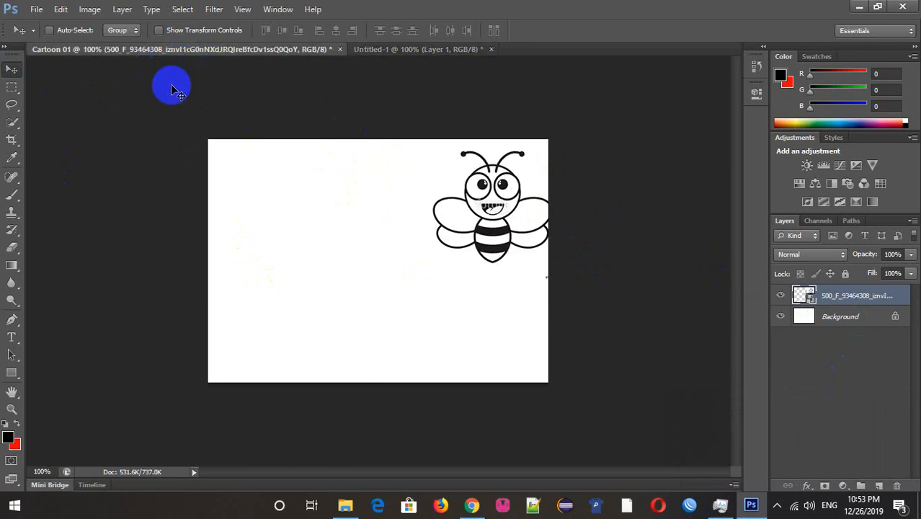
click(486, 187)
mouse_move(485, 187)
mouse_down()
mouse_move(456, 190)
mouse_move(486, 188)
mouse_move(472, 213)
mouse_move(478, 182)
mouse_up()
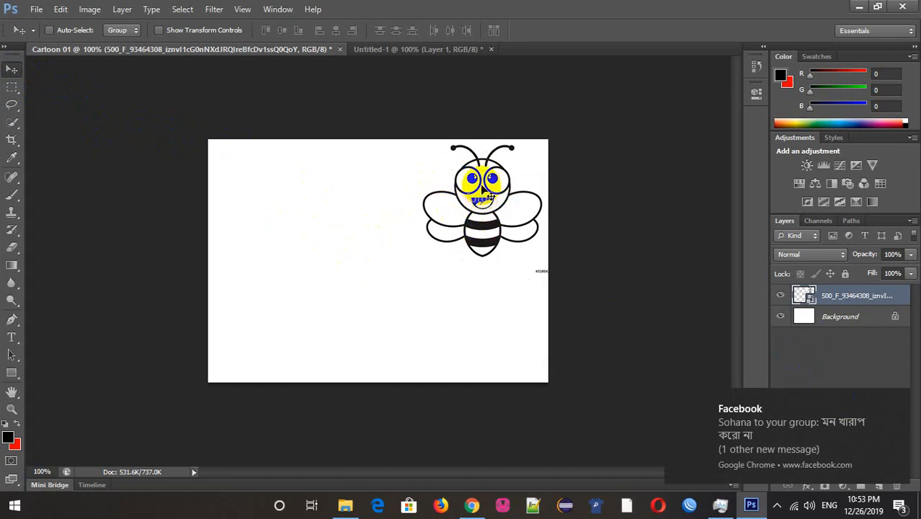
mouse_move(482, 179)
mouse_down()
mouse_move(457, 190)
mouse_move(470, 199)
mouse_move(490, 179)
mouse_up()
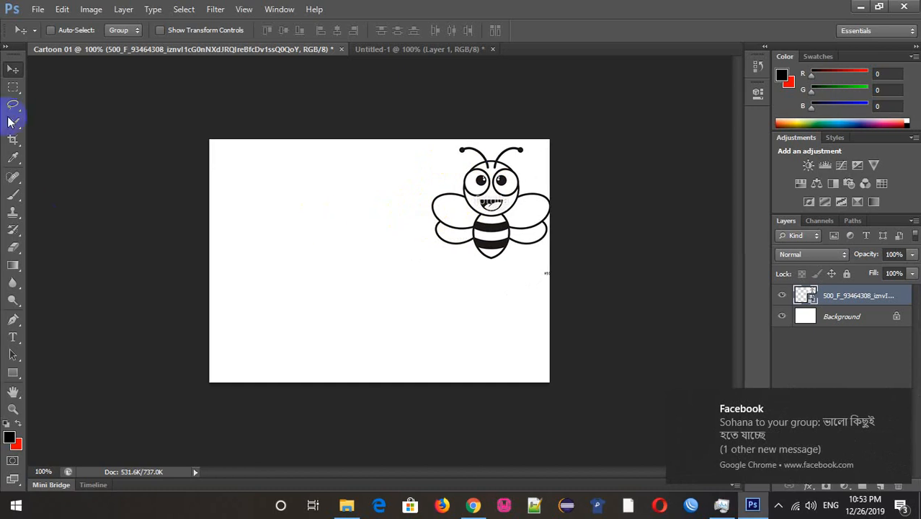
Activate the Lasso Tool, review the marquee tool variants and leave the Rectangular Marquee Tool active
mouse_move(18, 97)
mouse_down()
mouse_move(17, 89)
mouse_move(65, 94)
mouse_move(12, 86)
mouse_move(14, 110)
mouse_move(33, 101)
mouse_move(72, 117)
mouse_move(75, 103)
mouse_move(12, 103)
mouse_up()
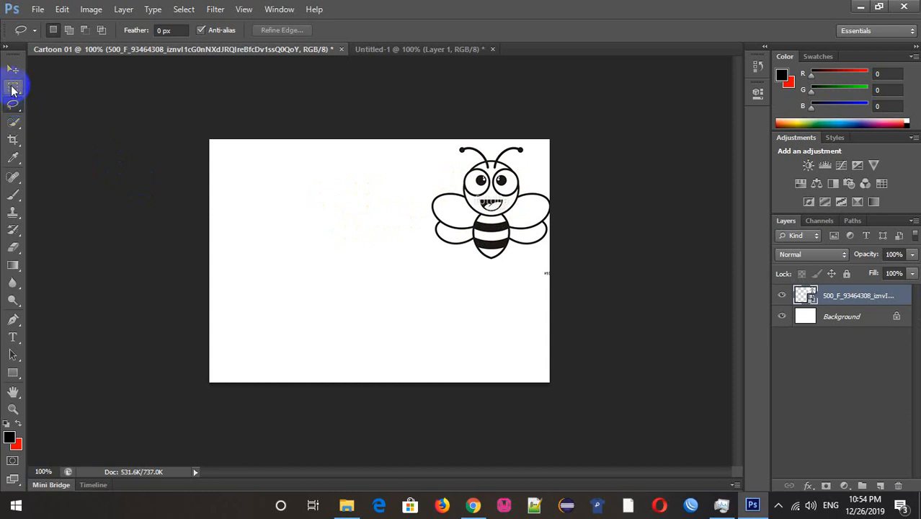
drag(13, 88, 78, 101)
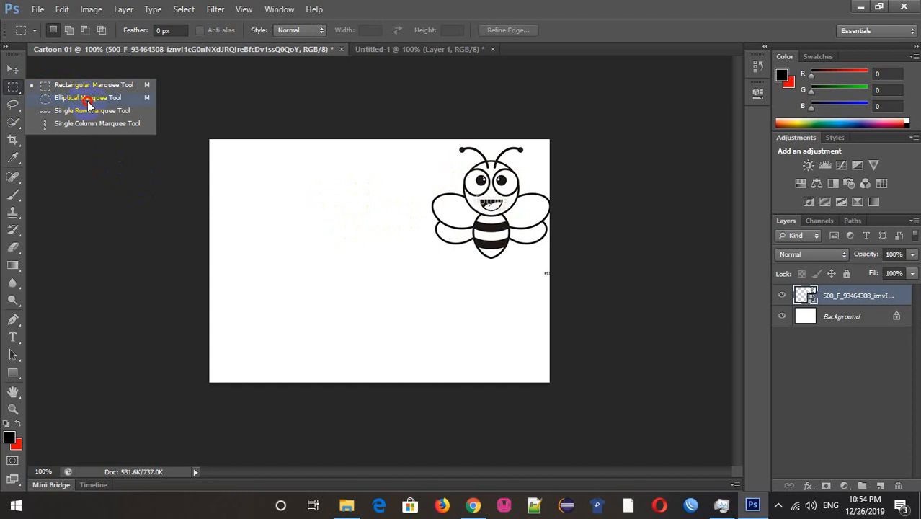
drag(75, 100, 12, 90)
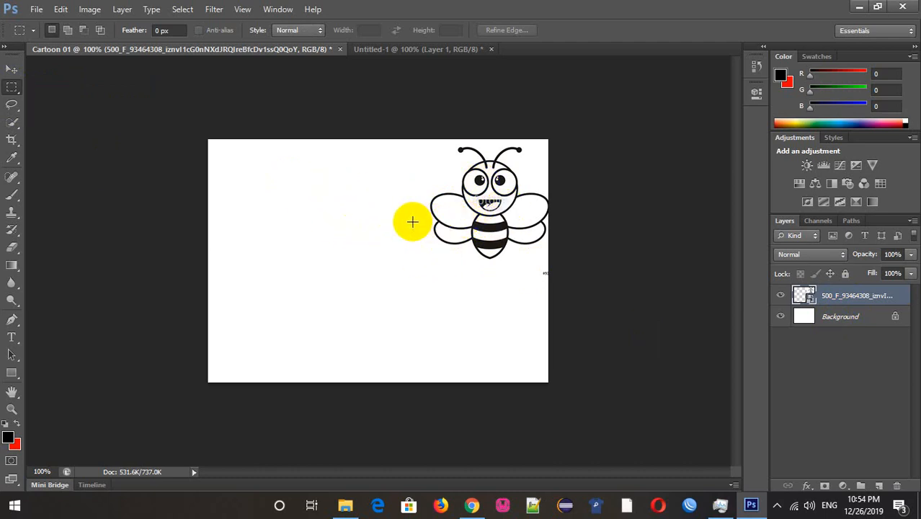
click(779, 508)
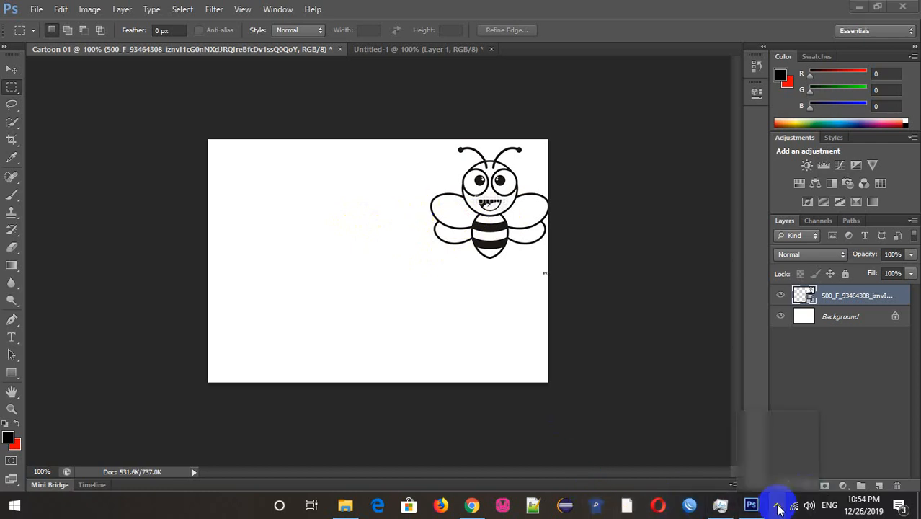